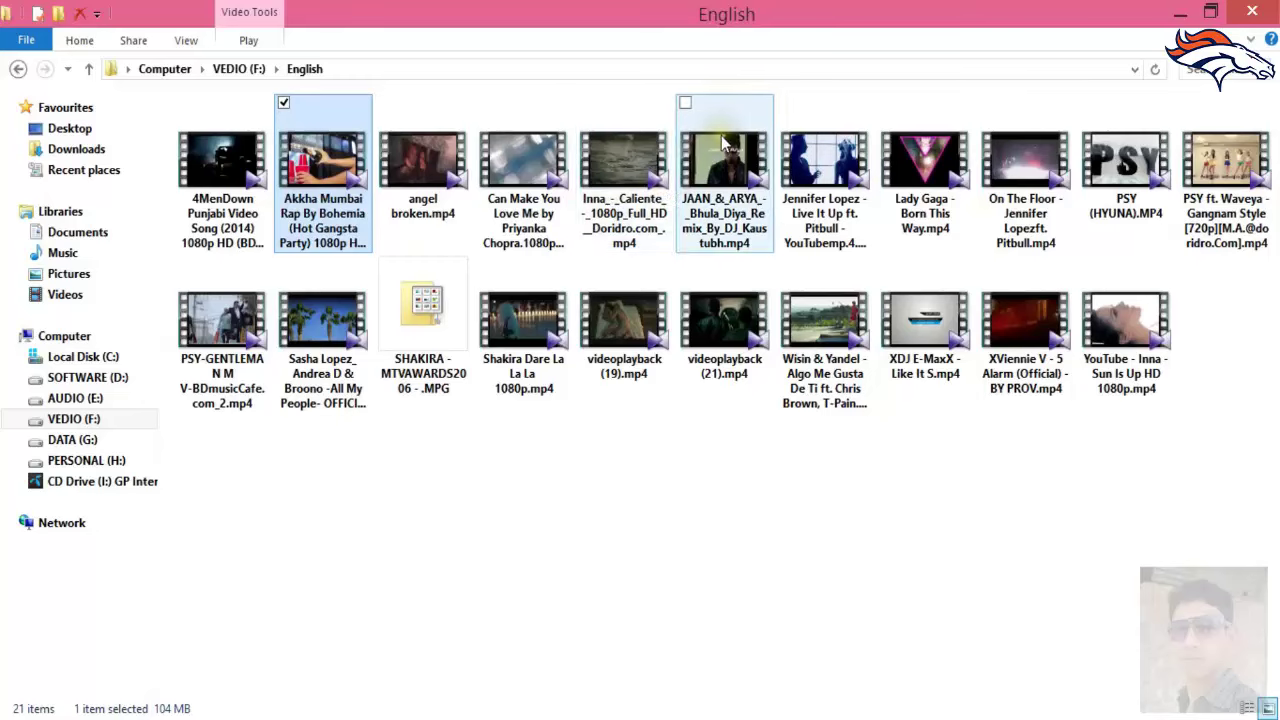
Play the selected Akkha Mumbai Rap video in KMPlayer and examine the advertising pane beside it
key(Return)
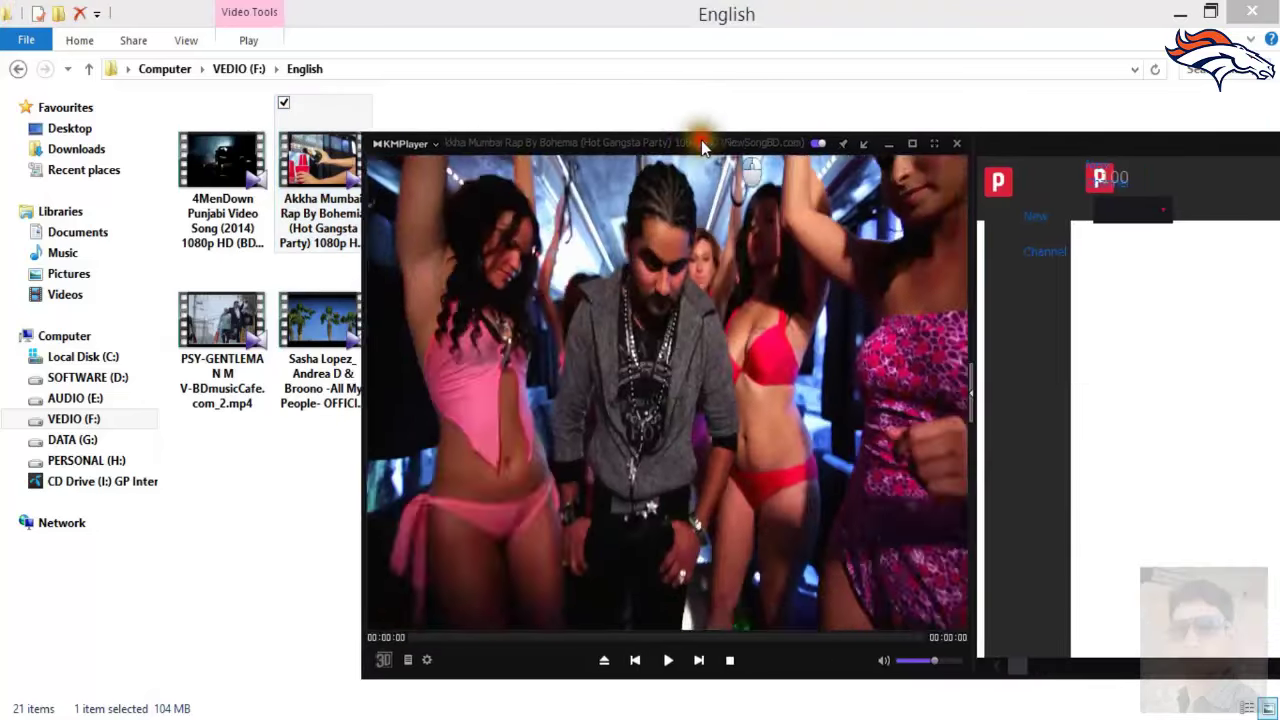
drag(701, 140, 523, 96)
click(1088, 274)
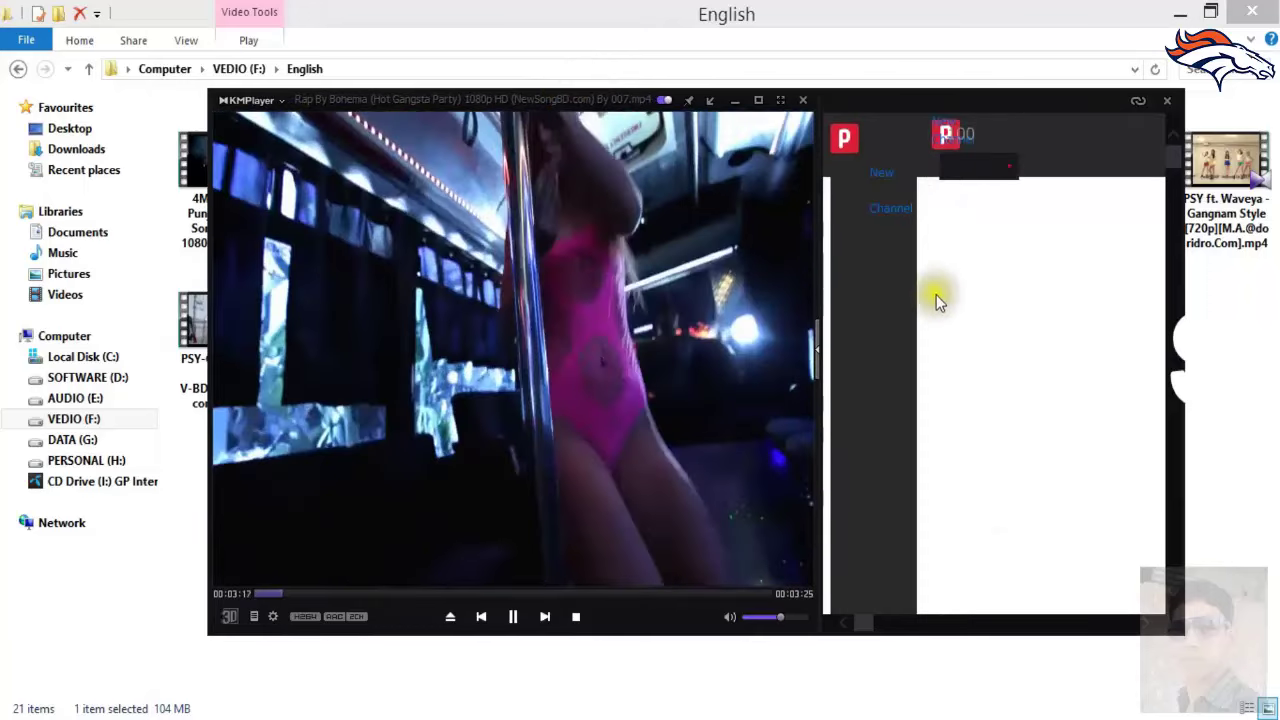
key(Left)
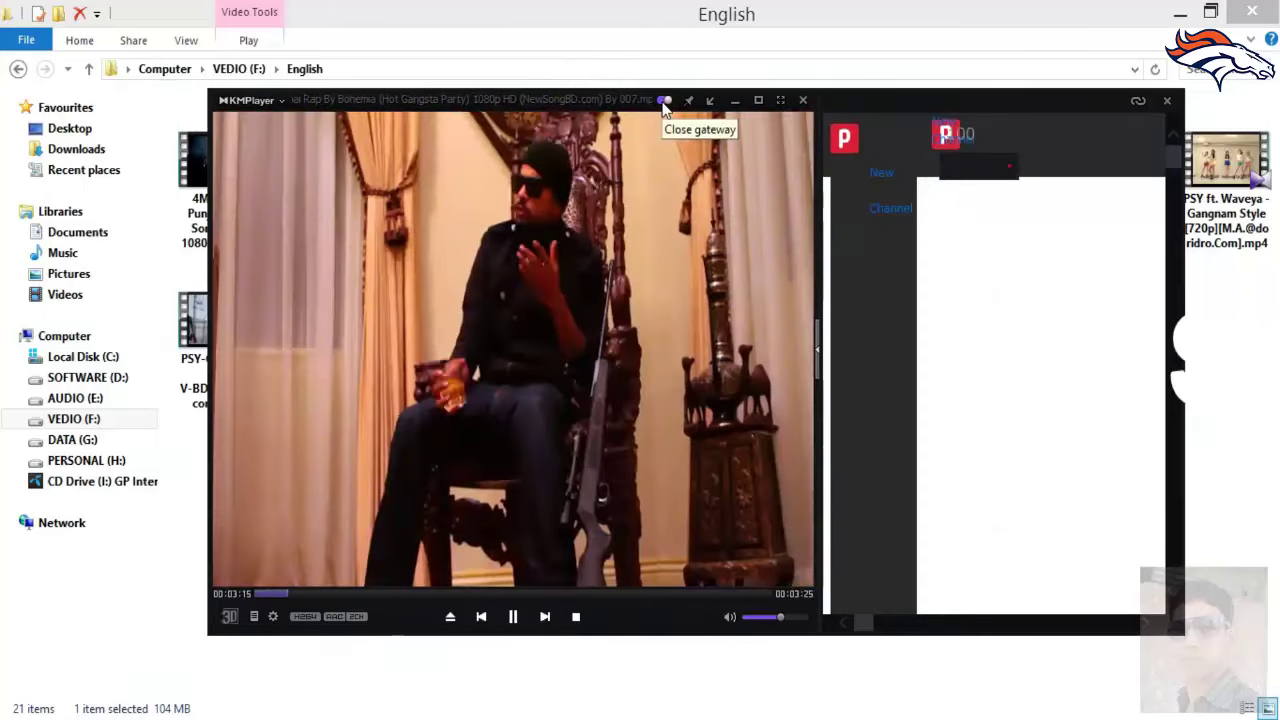
key(Left)
Hide the advertising pane beside the video and close the player
click(663, 100)
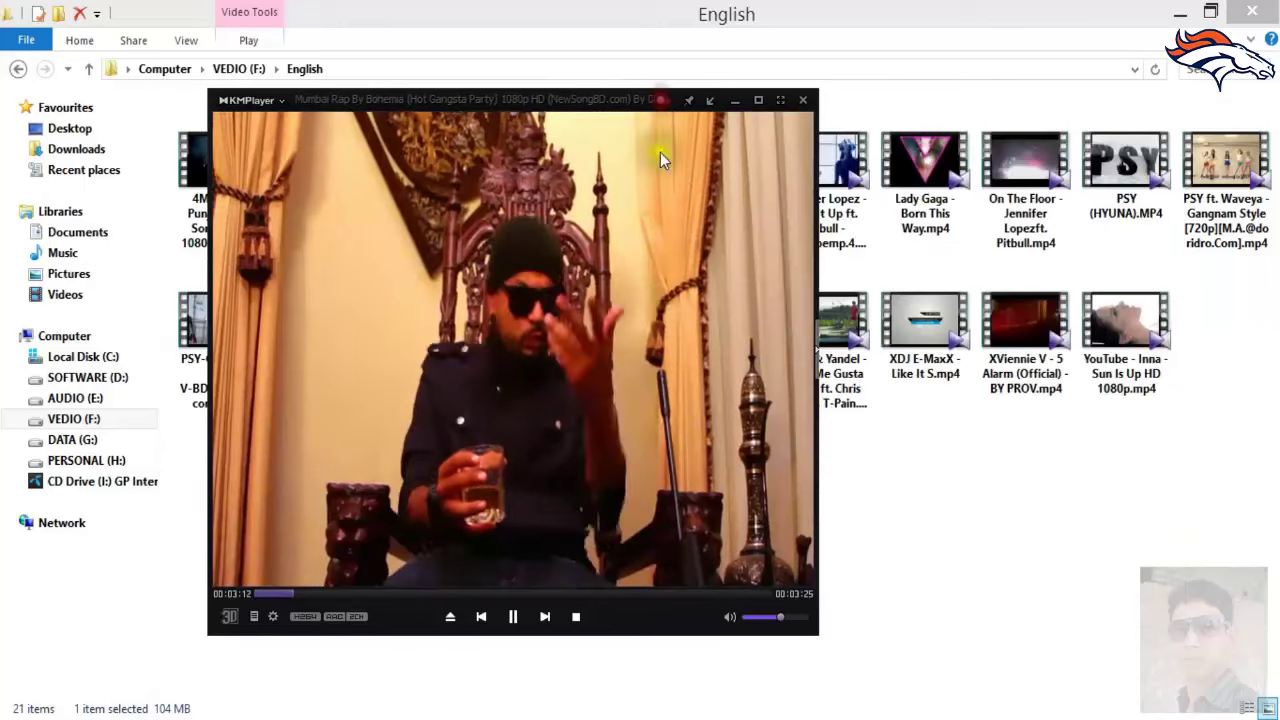
key(Left)
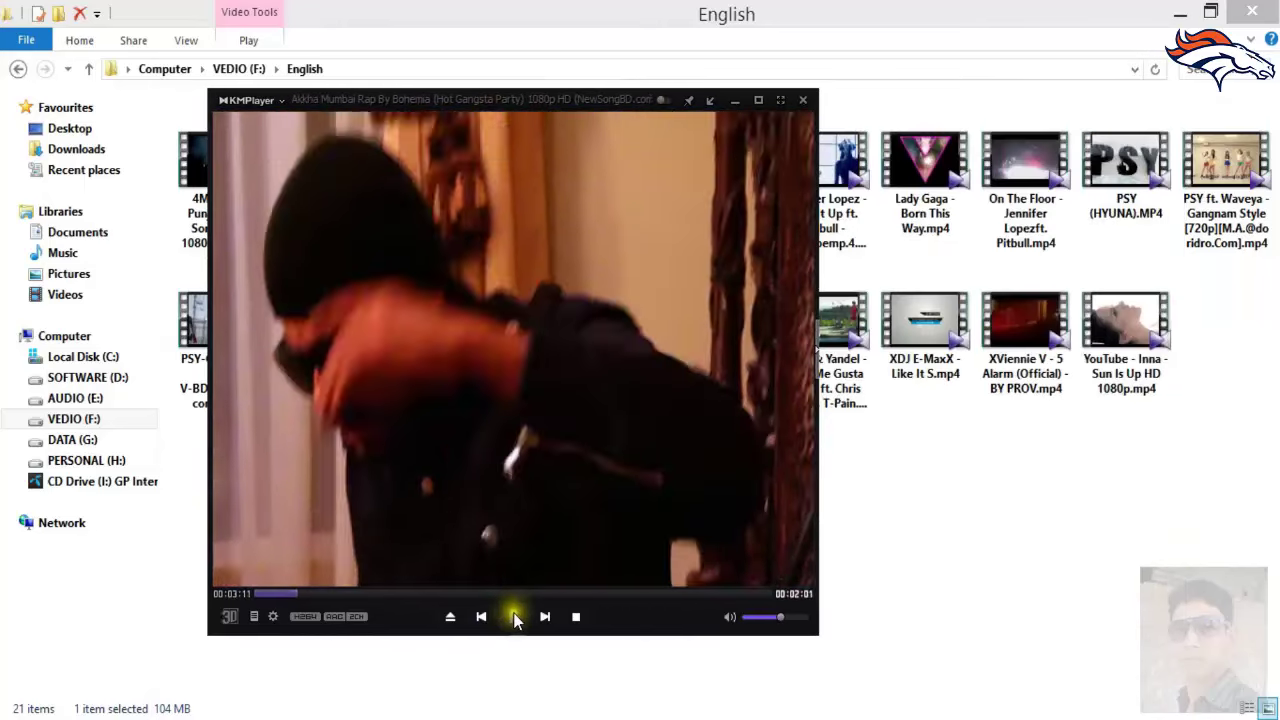
click(513, 616)
click(811, 101)
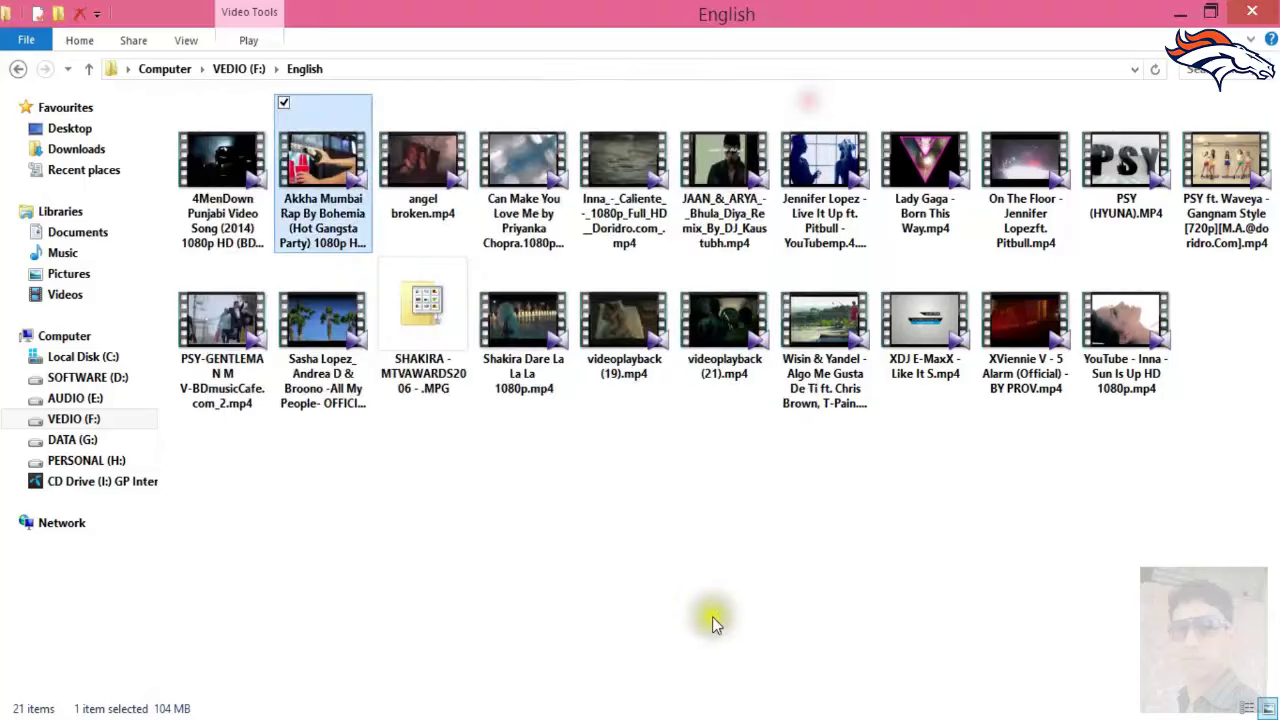
Switch to the Notepad note and add the lines "I remove this add" and "Please follow step by step" below the existing text
key(alt+Tab)
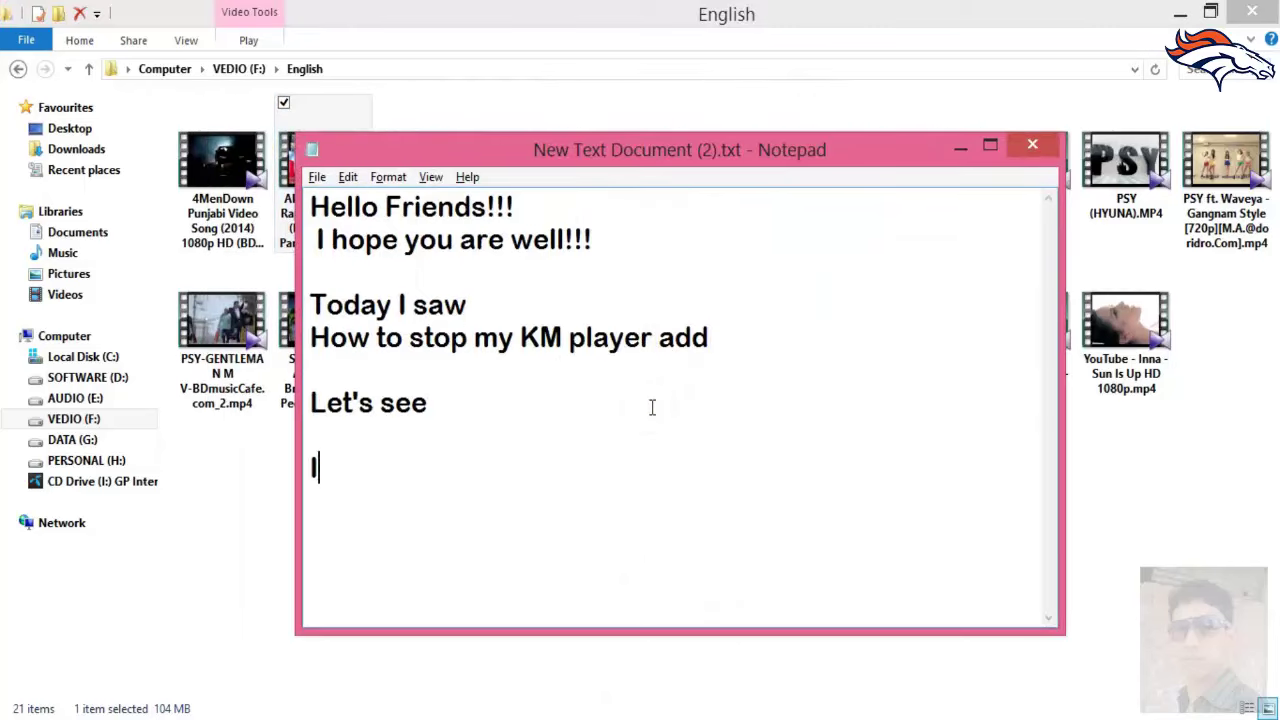
text(move)
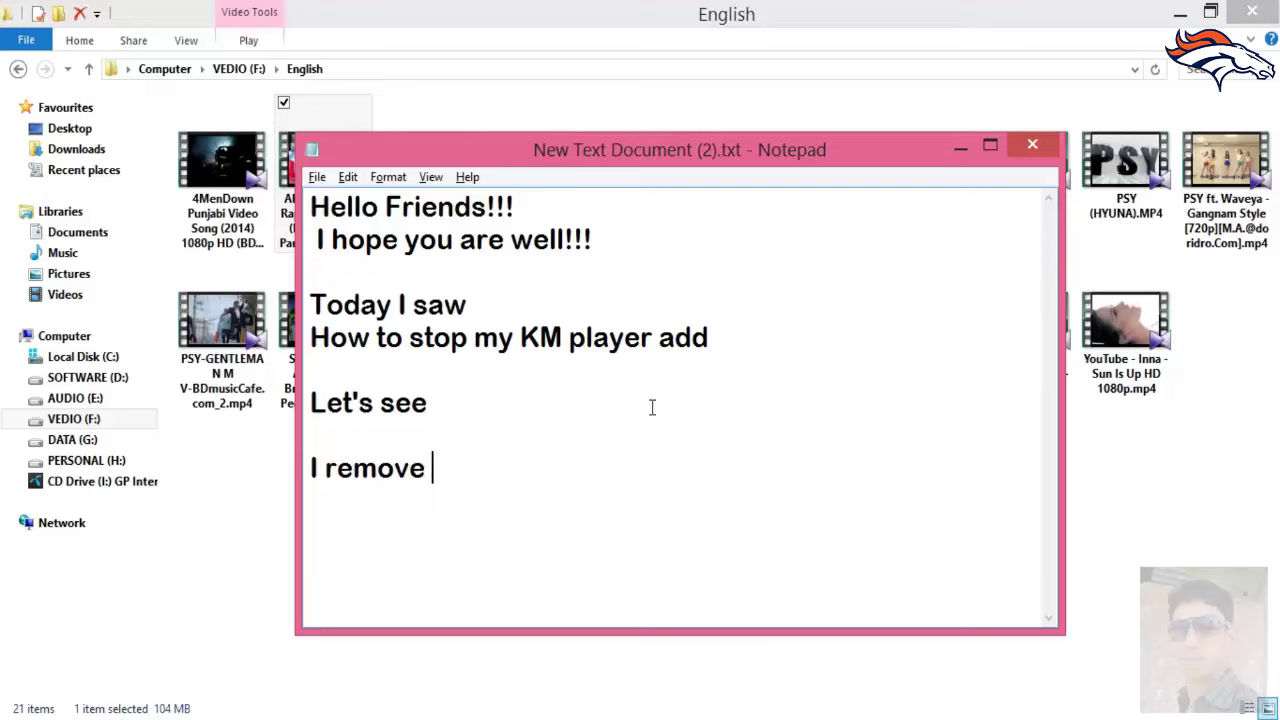
text( this add)
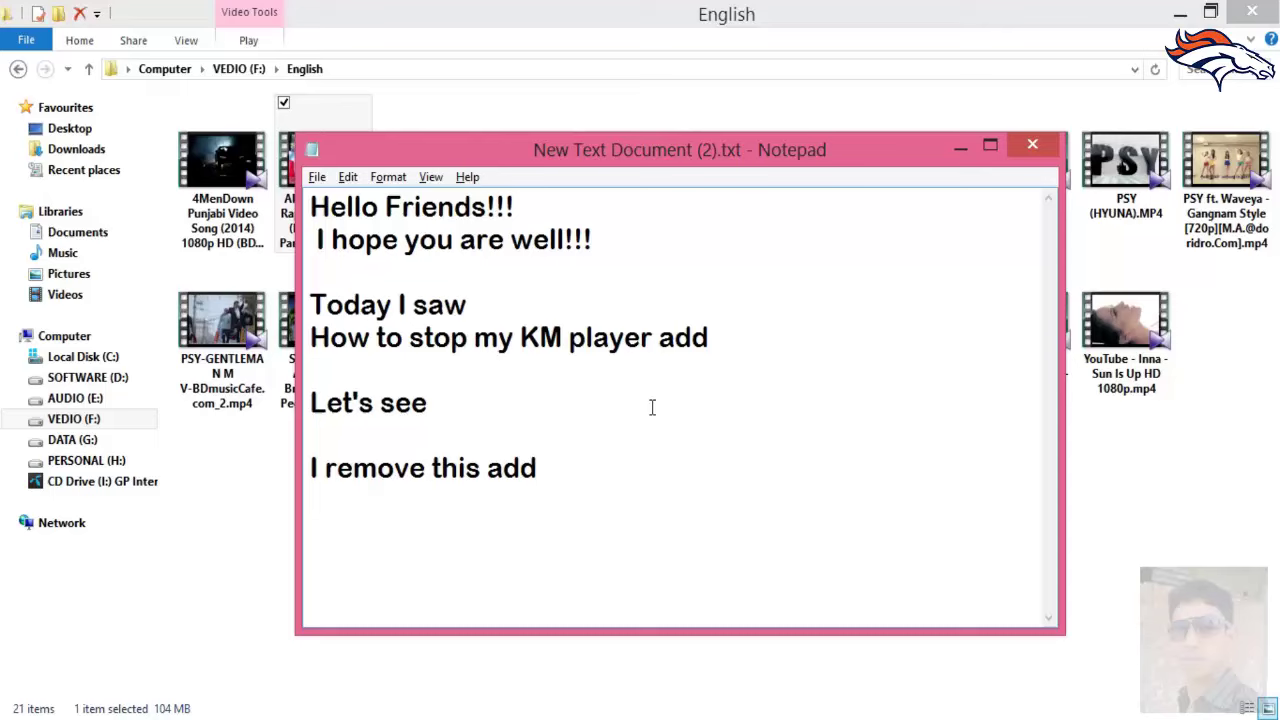
text(   Please)
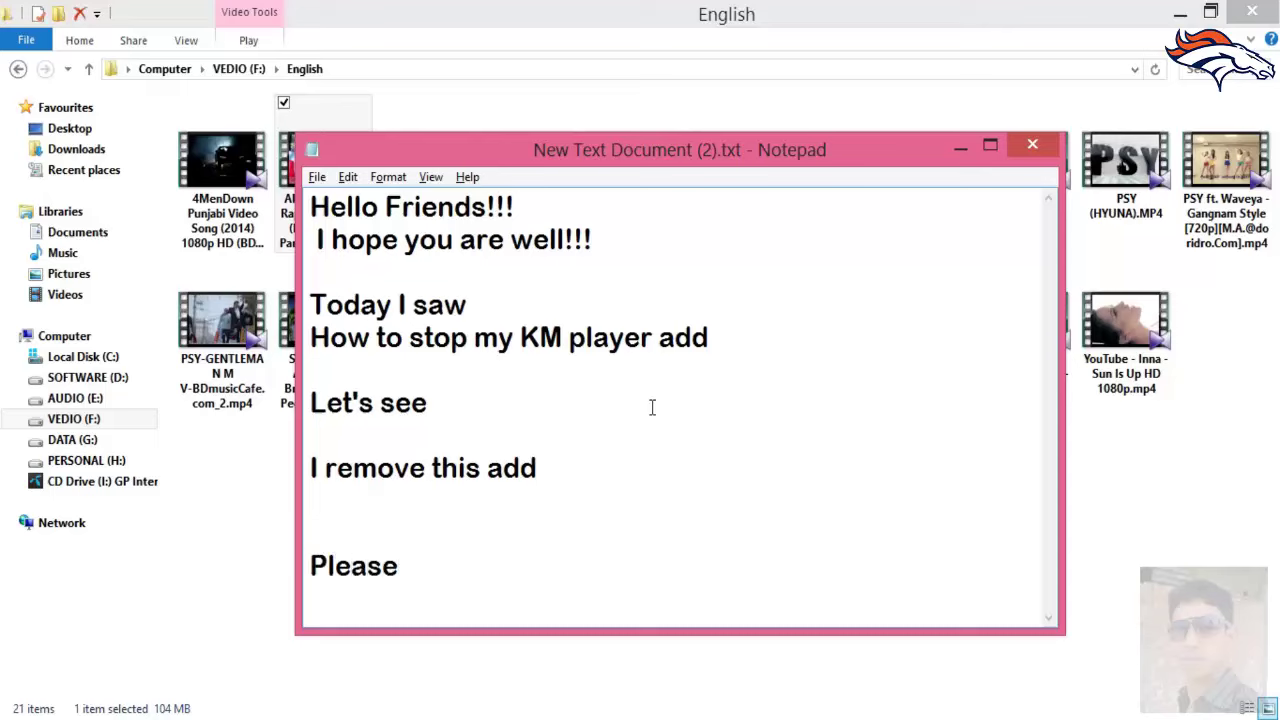
text( follow st)
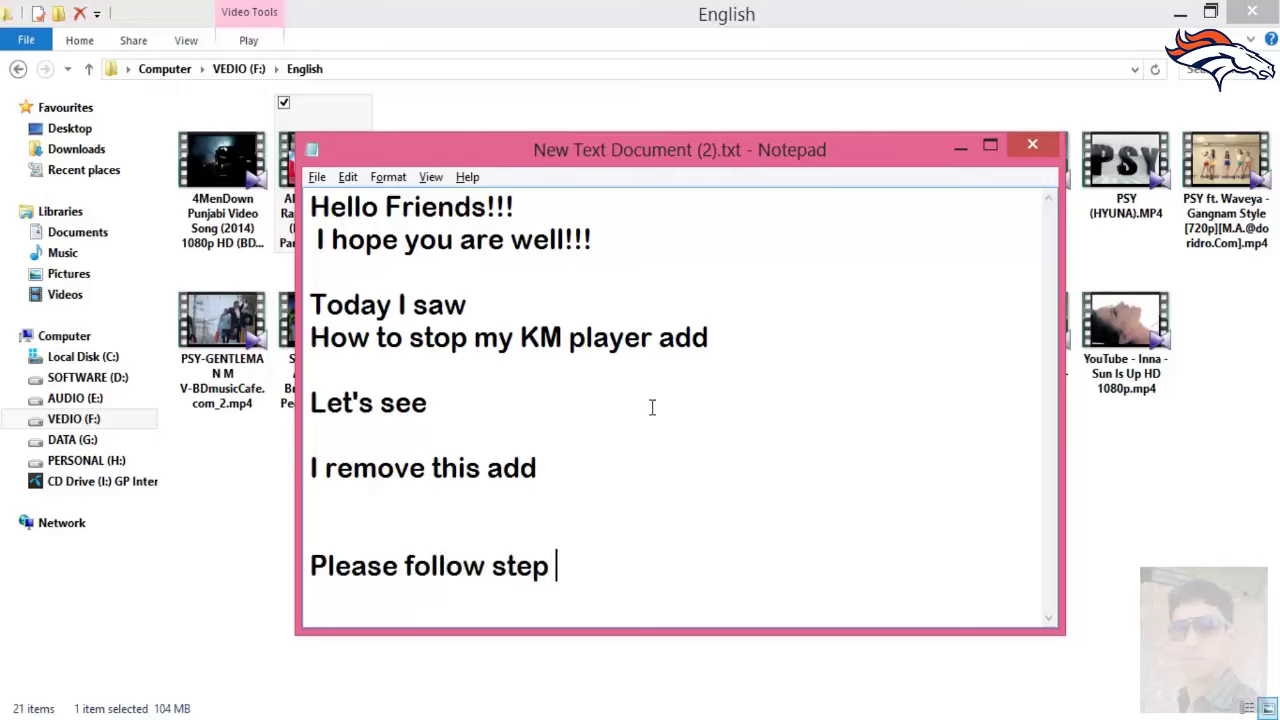
text(ep)
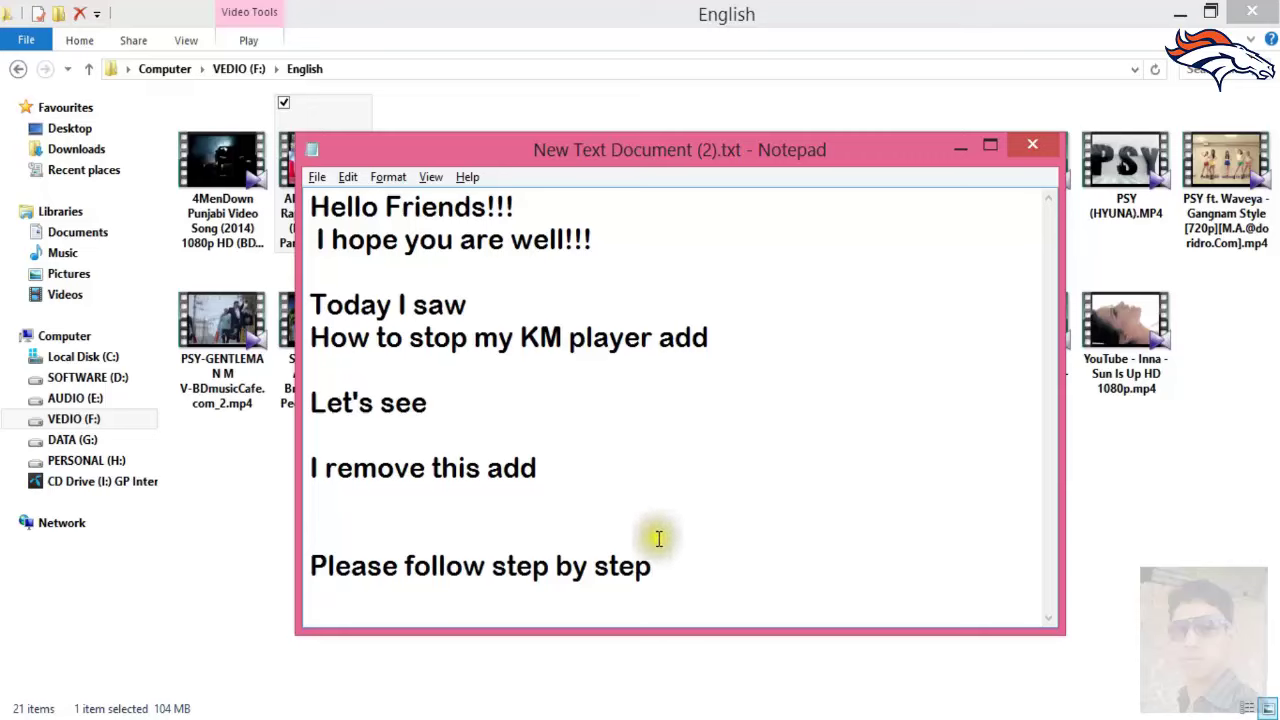
key(Return)
key(Return)
key(Return)
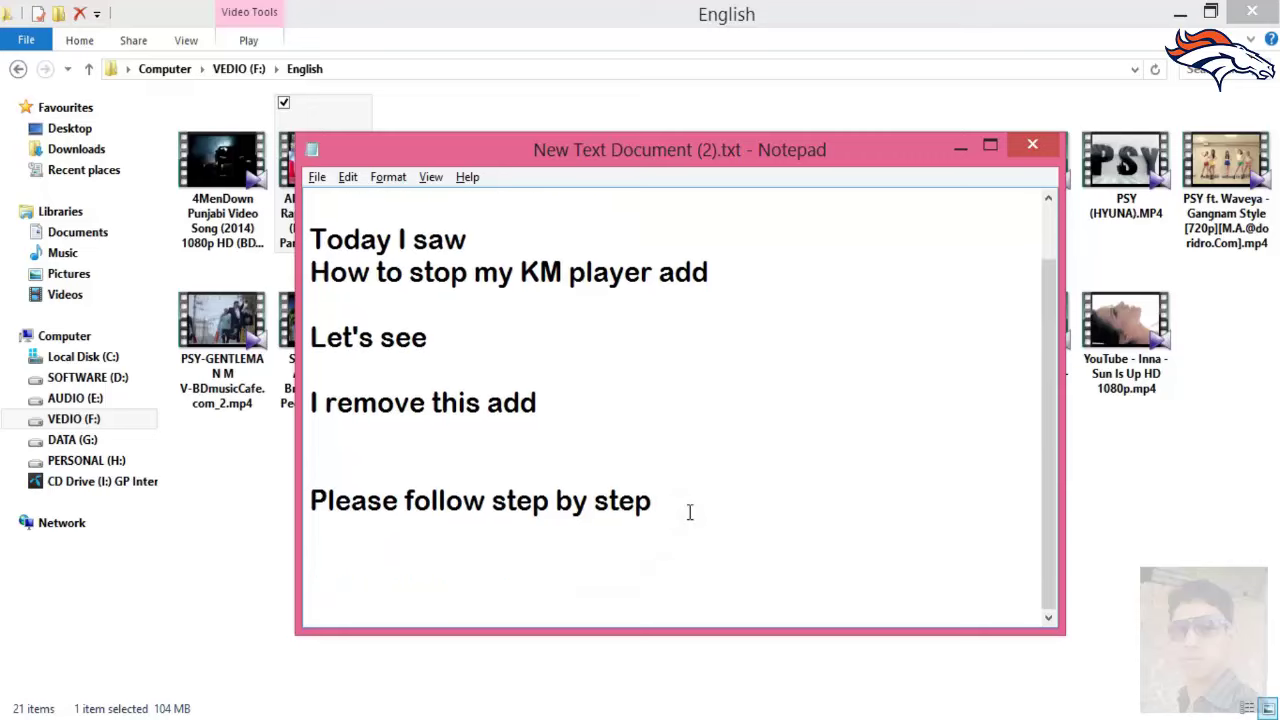
Replace the entire text of the note with "Go to your control Pannel"
key(ctrl+a)
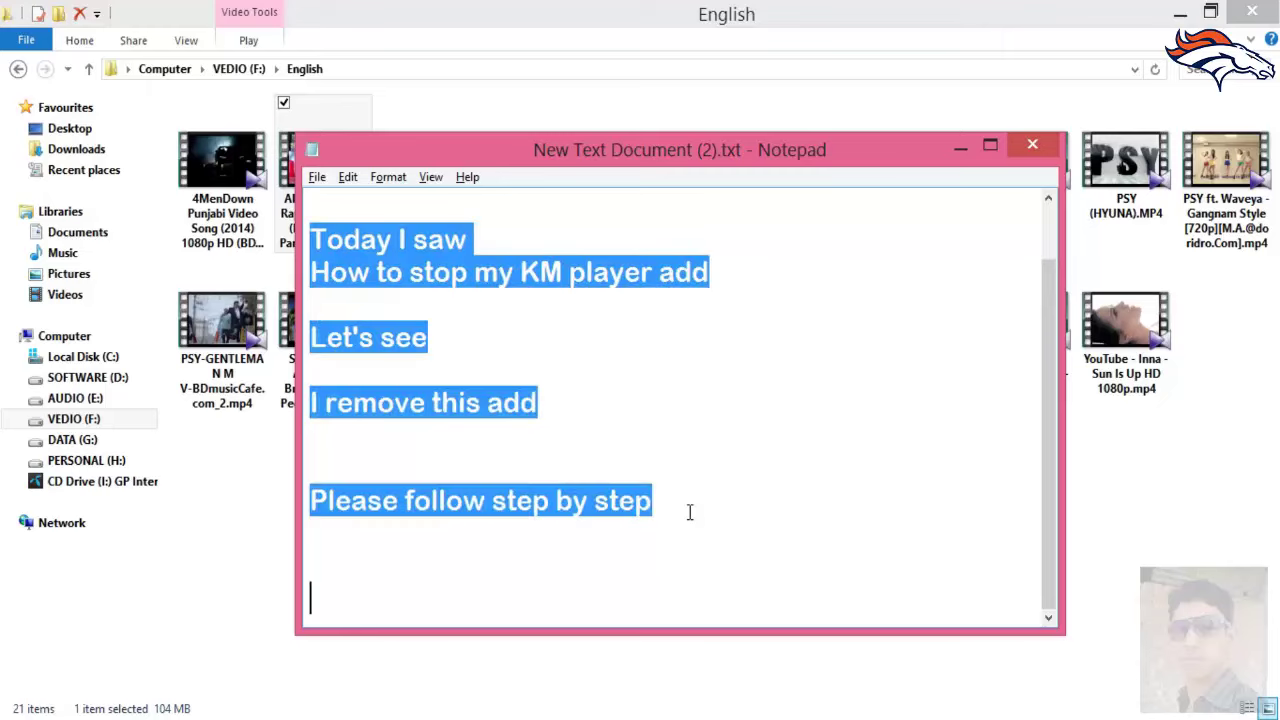
key(BackSpace)
text(Go)
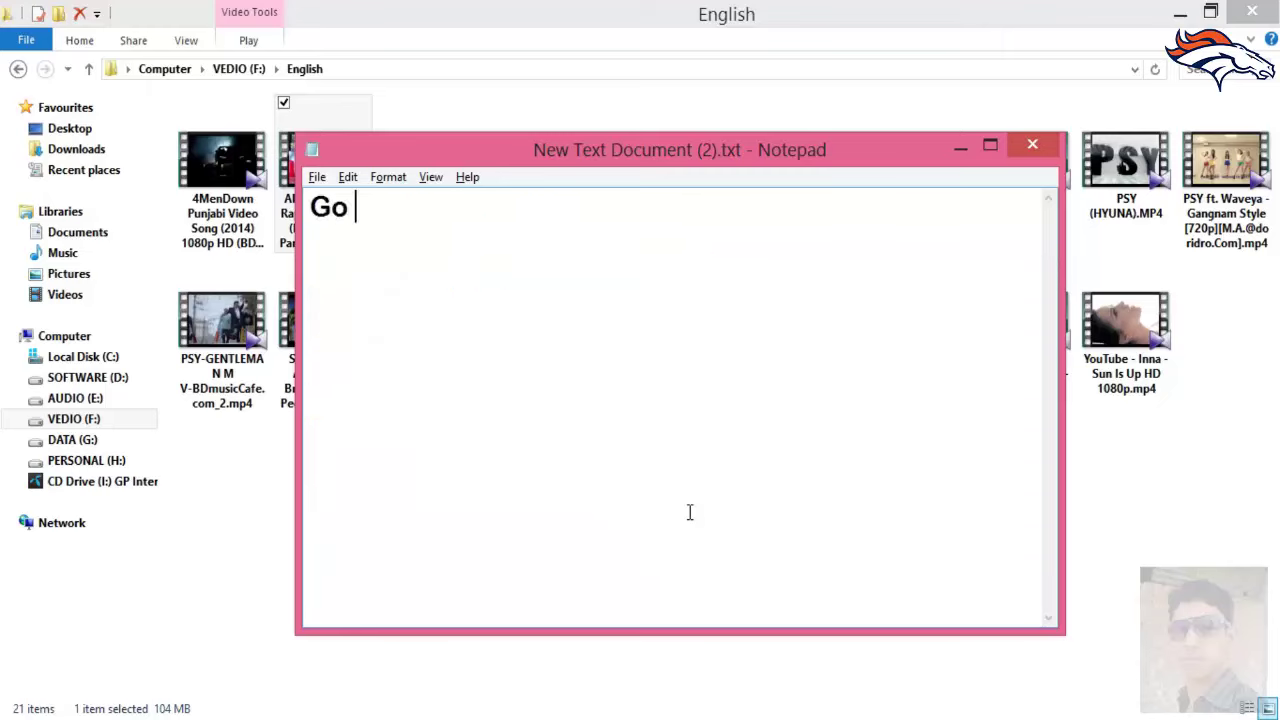
text( to your control)
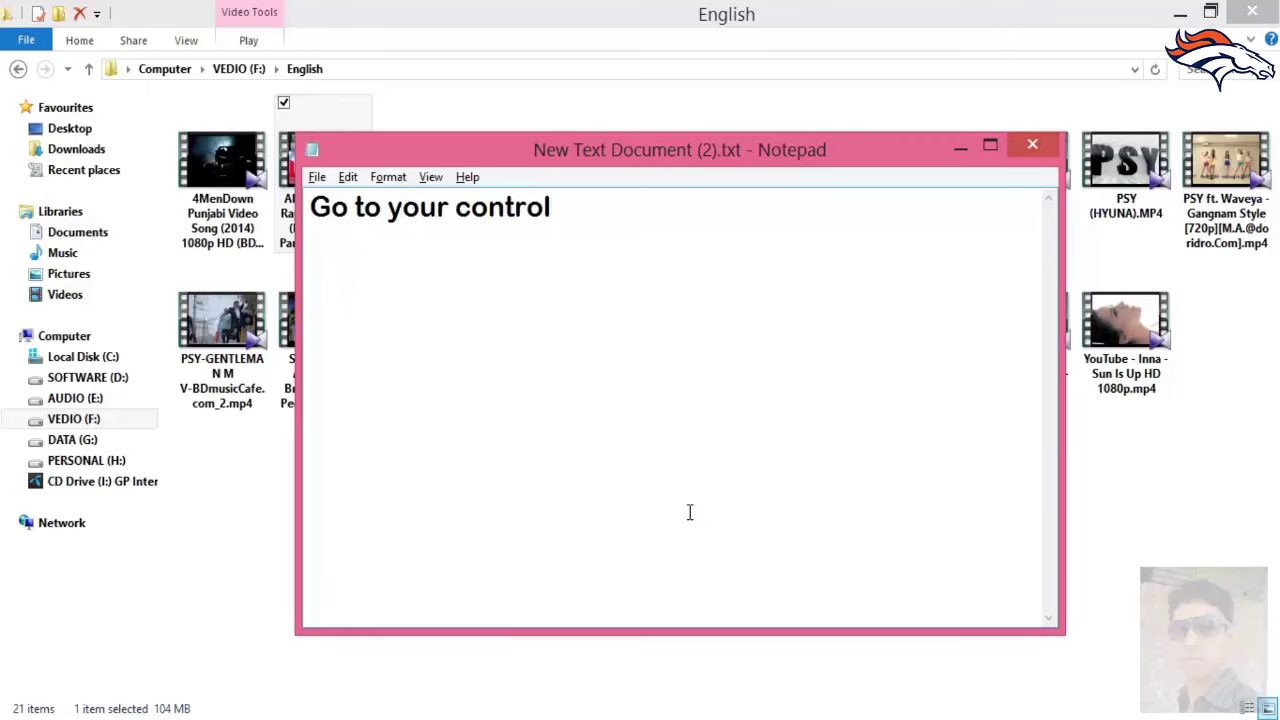
text( Pannel)
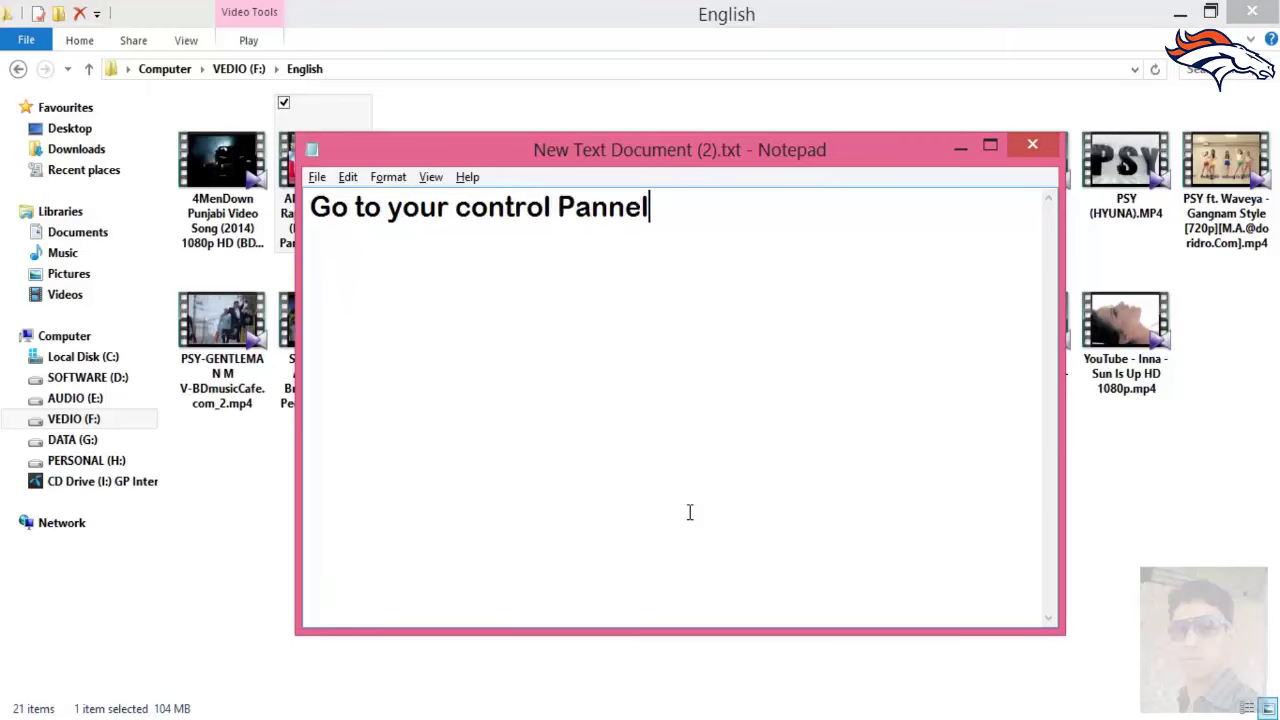
Open the Windows Control Panel and maximize its window
mouse_move(1275, 5)
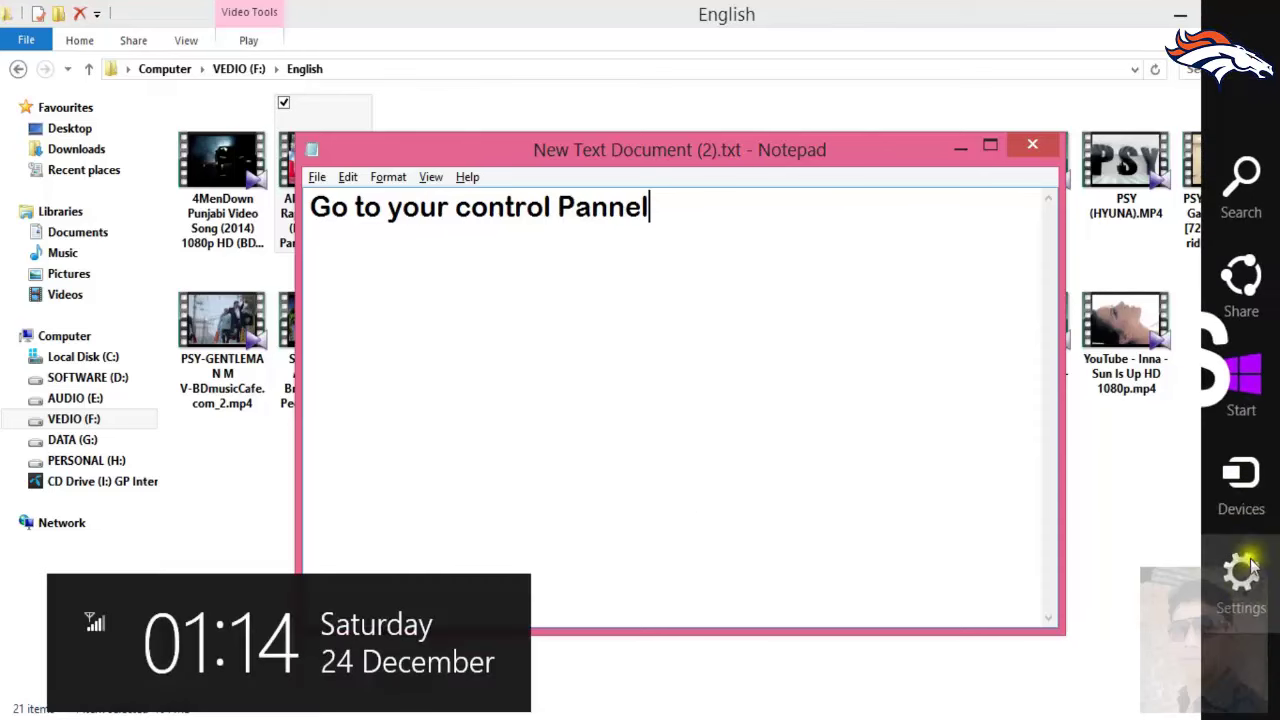
click(1240, 578)
click(1095, 143)
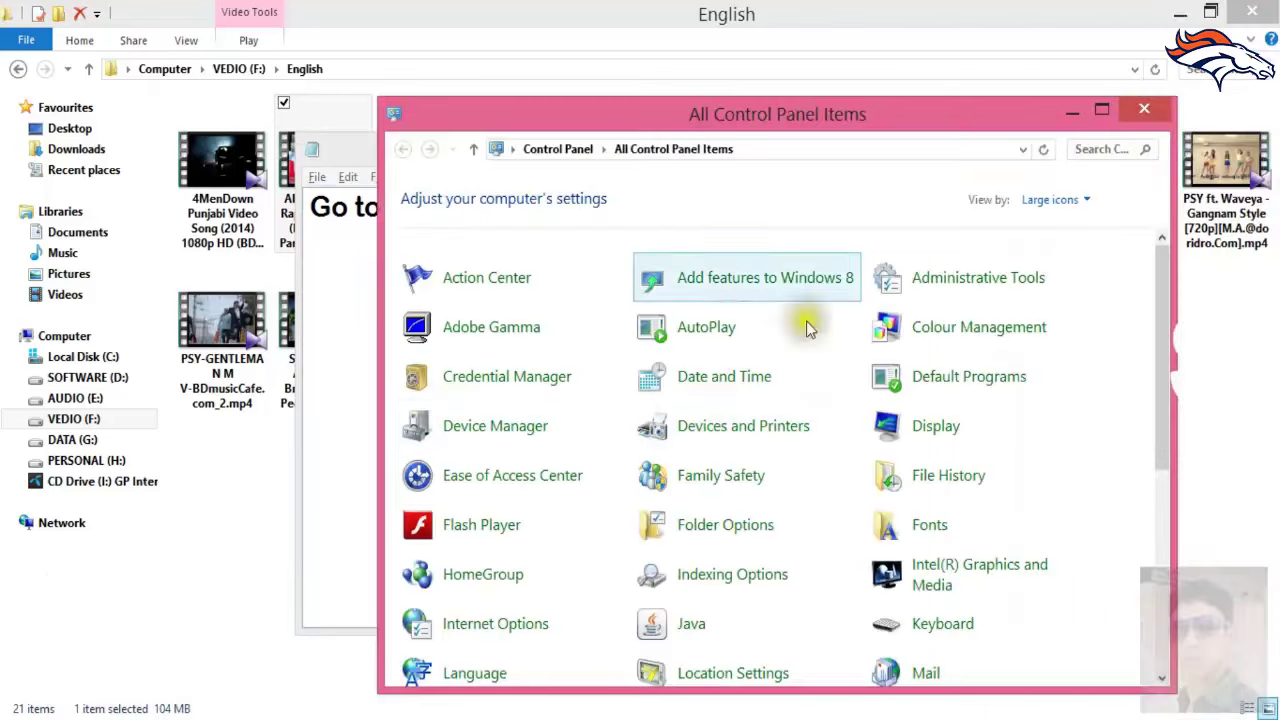
click(1110, 110)
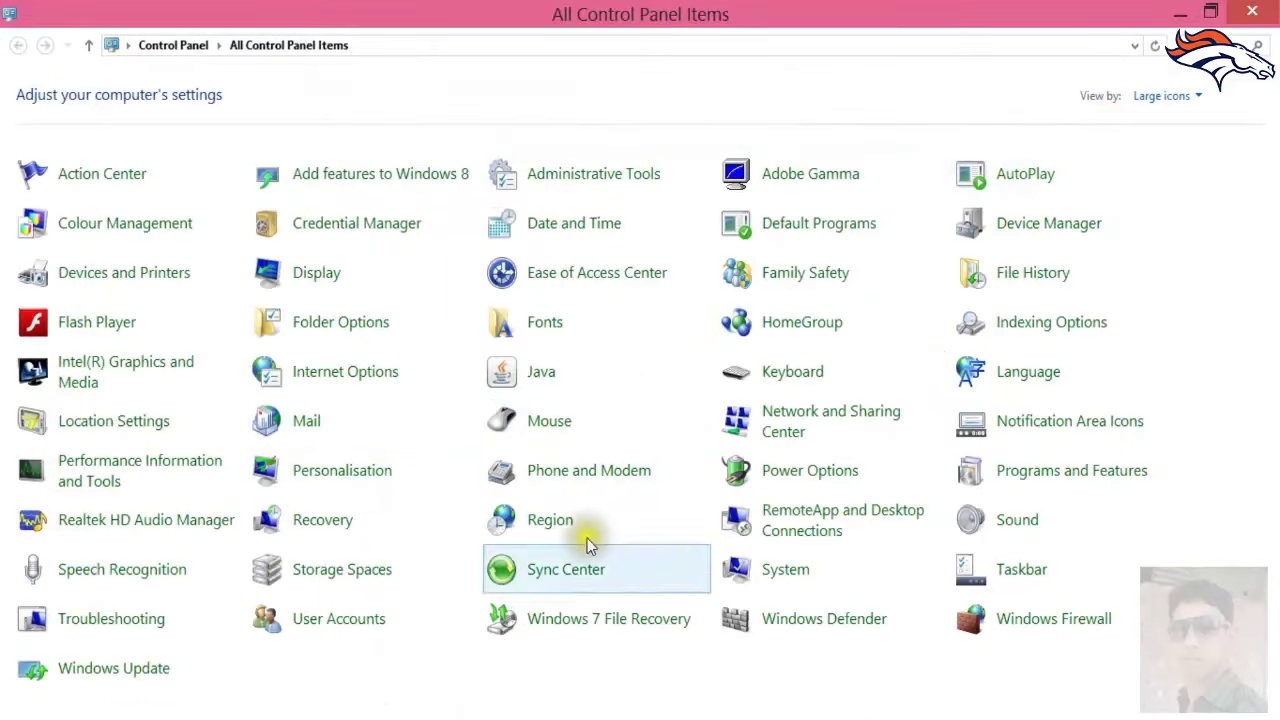
Switch back to Notepad and add the line "Find Internet Option" below the first instruction, leaving a blank line between
key(alt+Tab)
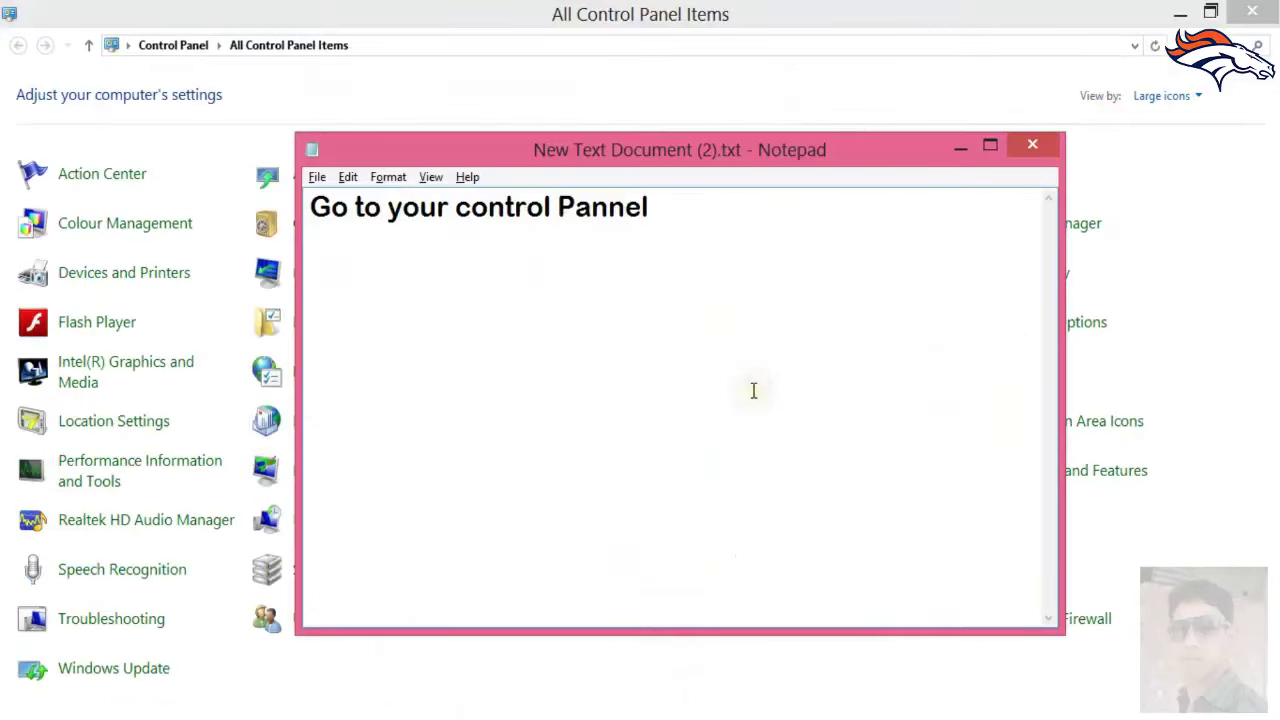
text(Fine)
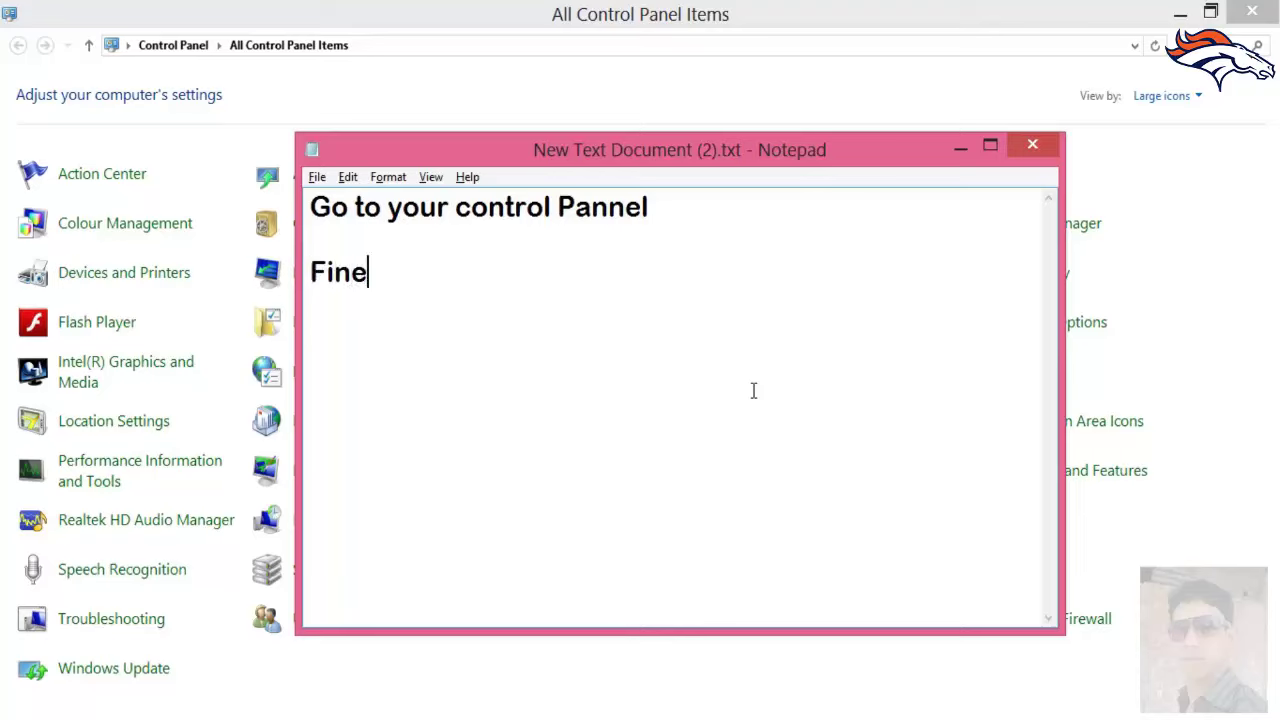
key(BackSpace)
text(d Inter)
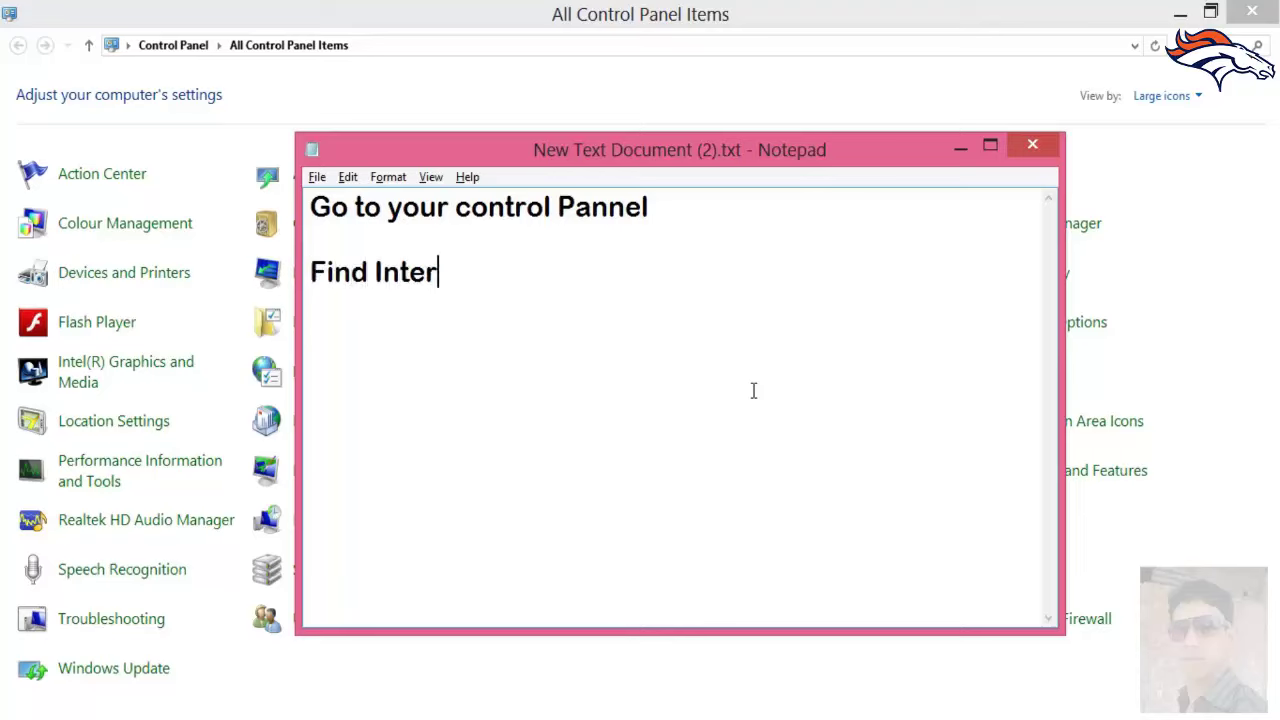
text(net Op)
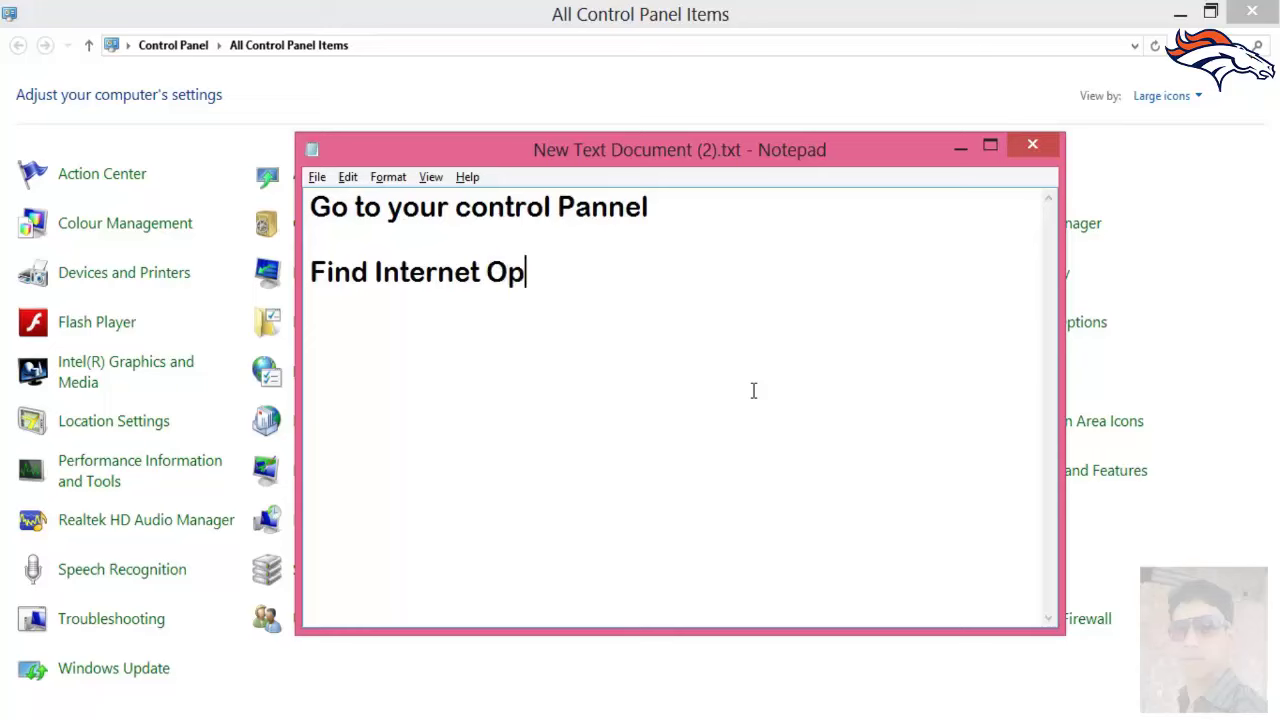
text(tio)
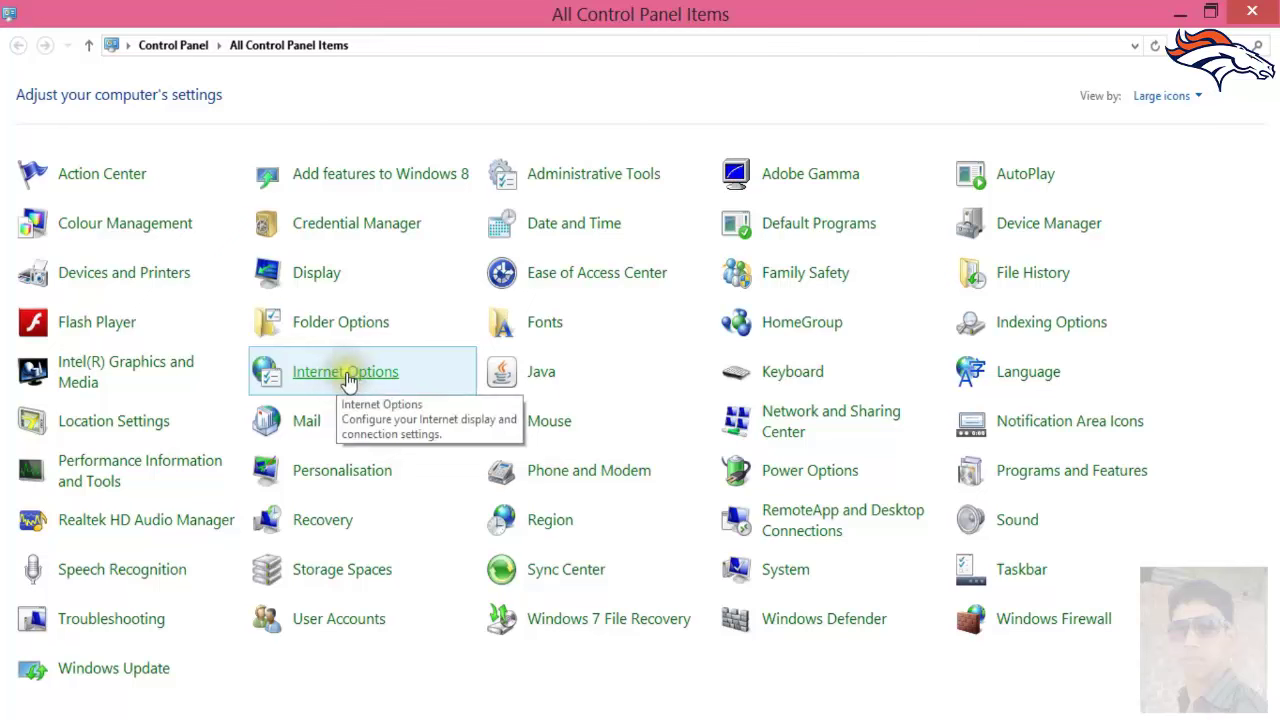
Open Internet Options from the Control Panel, clear the home page address and apply the change
click(348, 380)
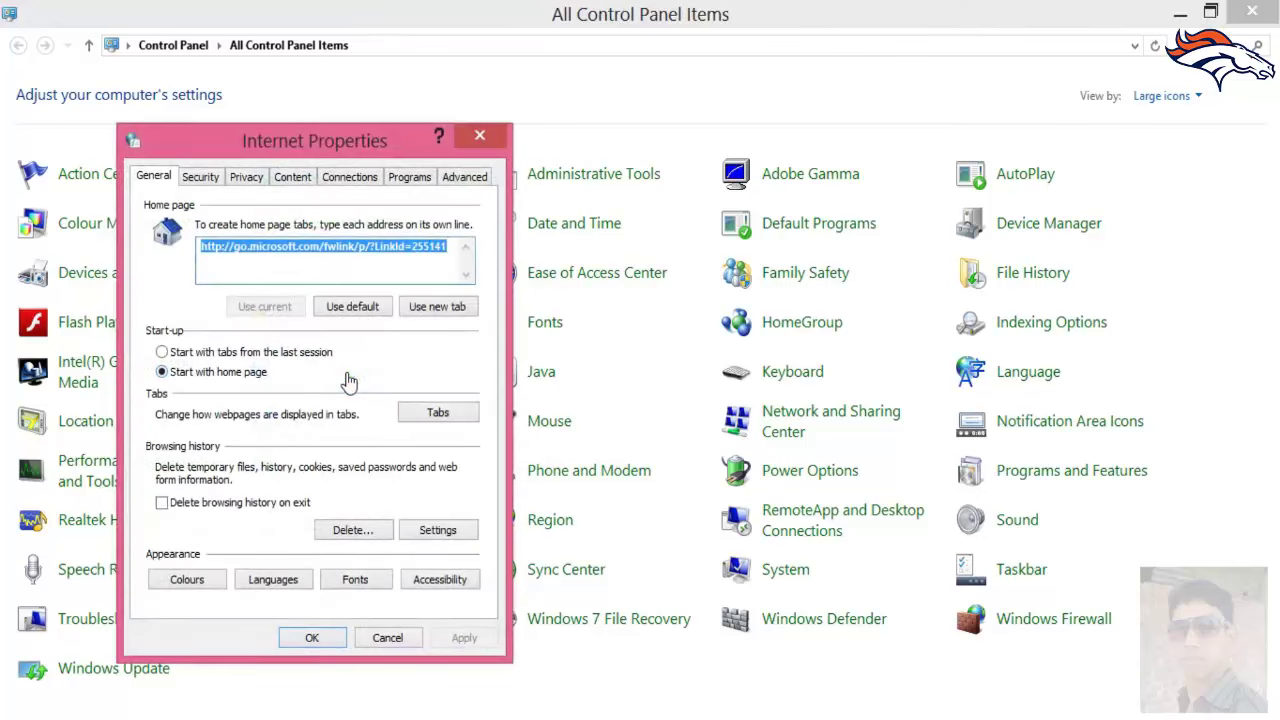
drag(310, 148, 522, 150)
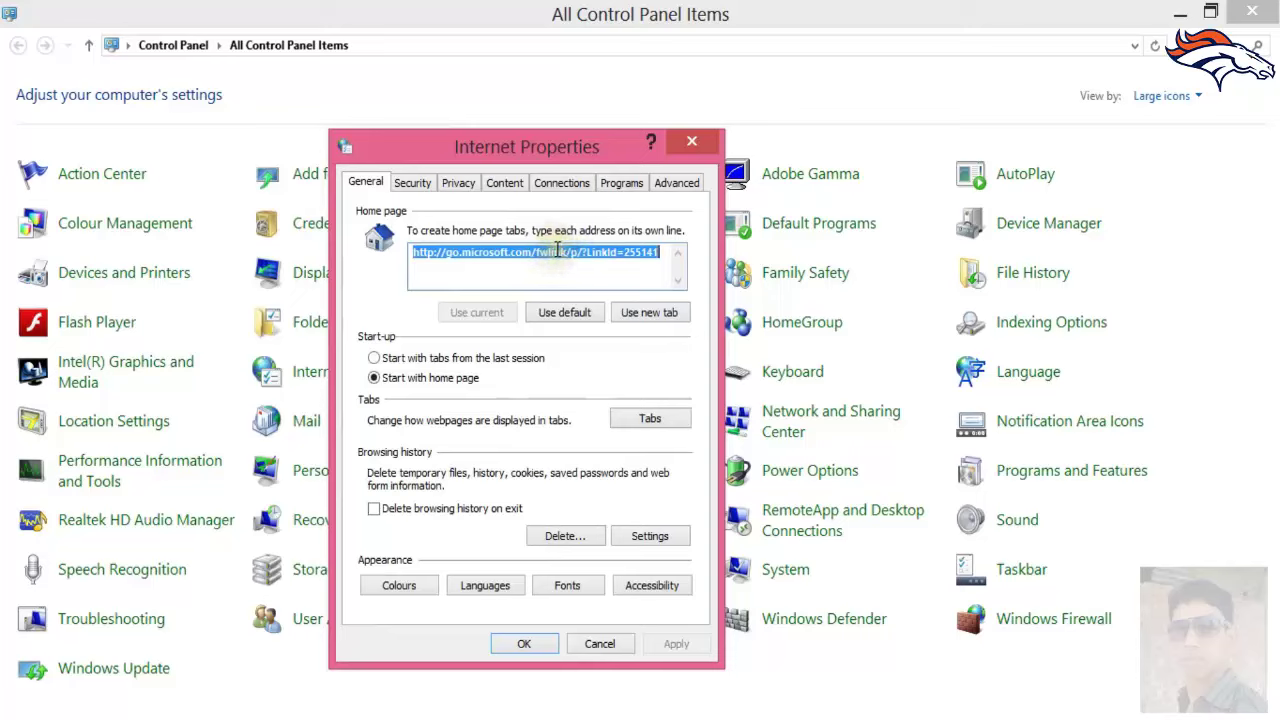
key(BackSpace)
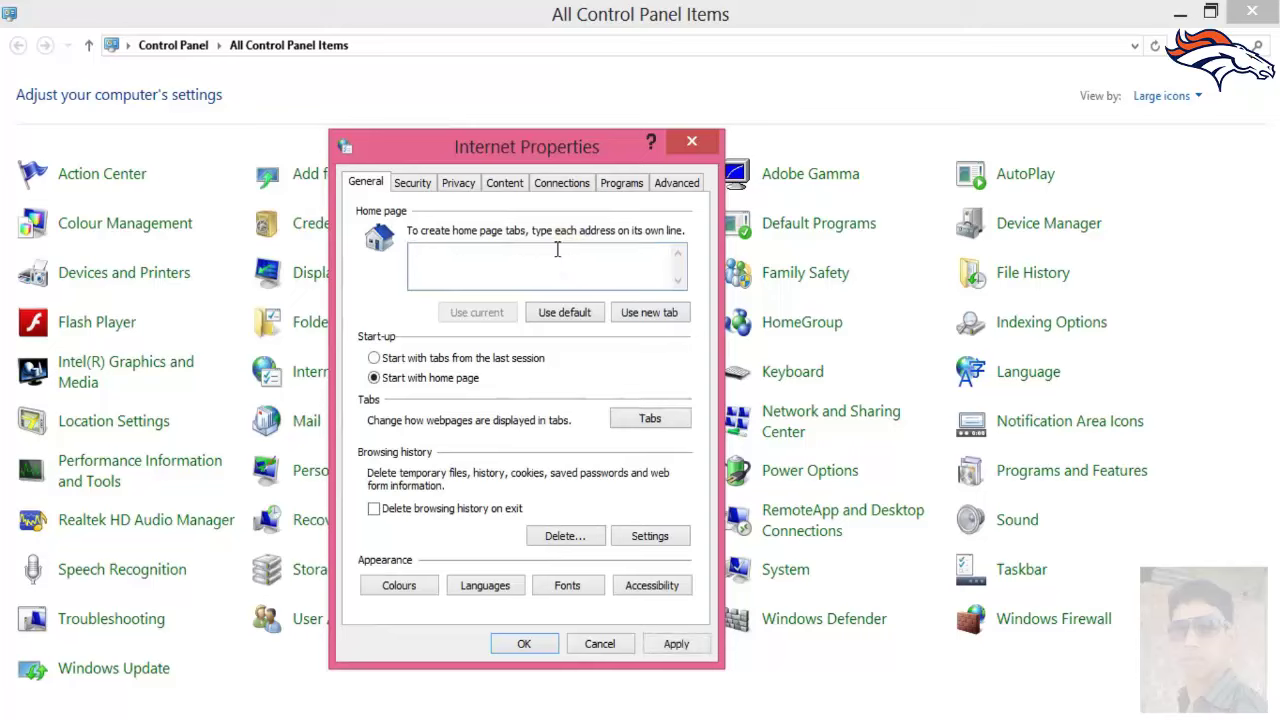
click(666, 650)
Return to the Notepad note and add "General" and "Blank" as separate lines, spaced by blank lines
click(605, 712)
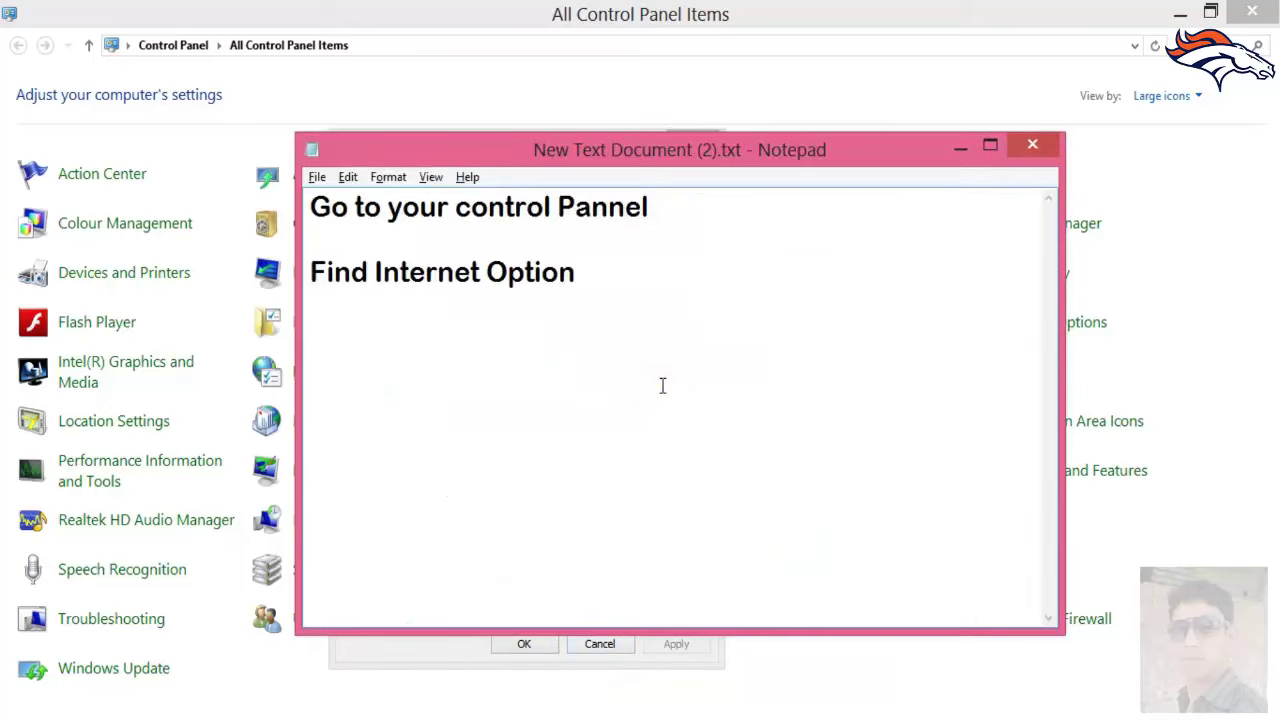
text(Gene)
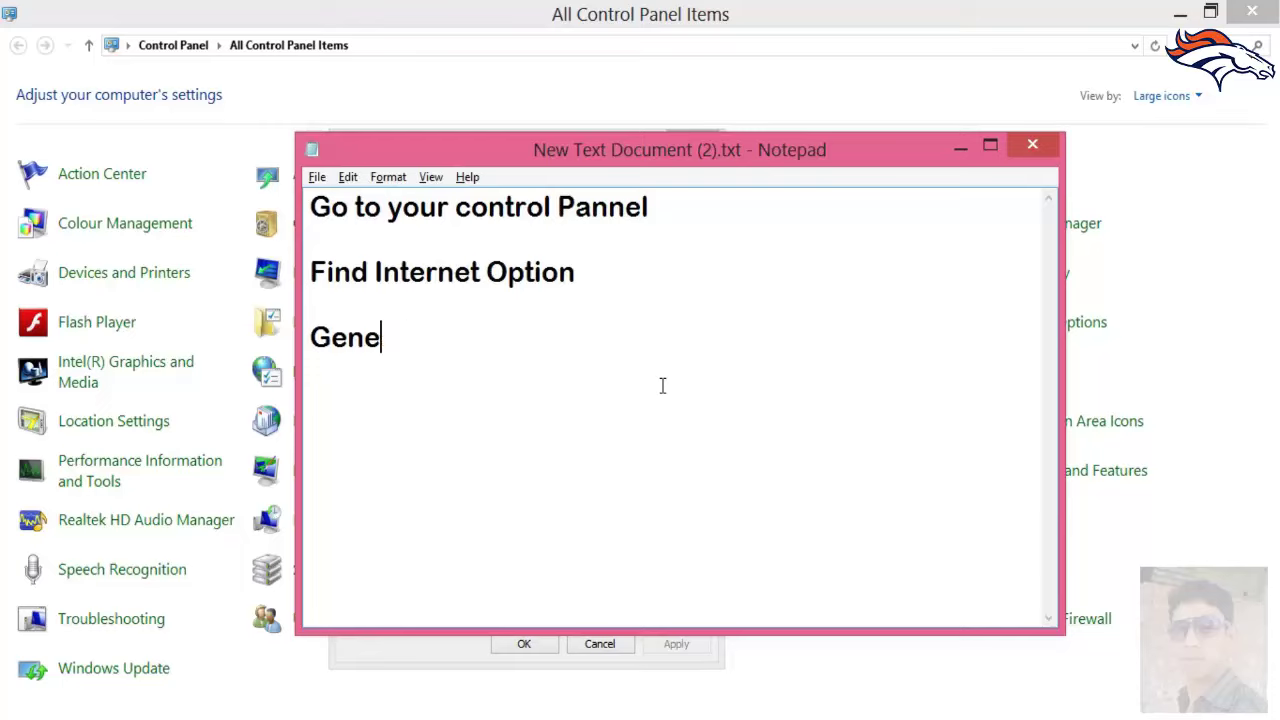
text(ral)
key(BackSpace)
text(Blank)
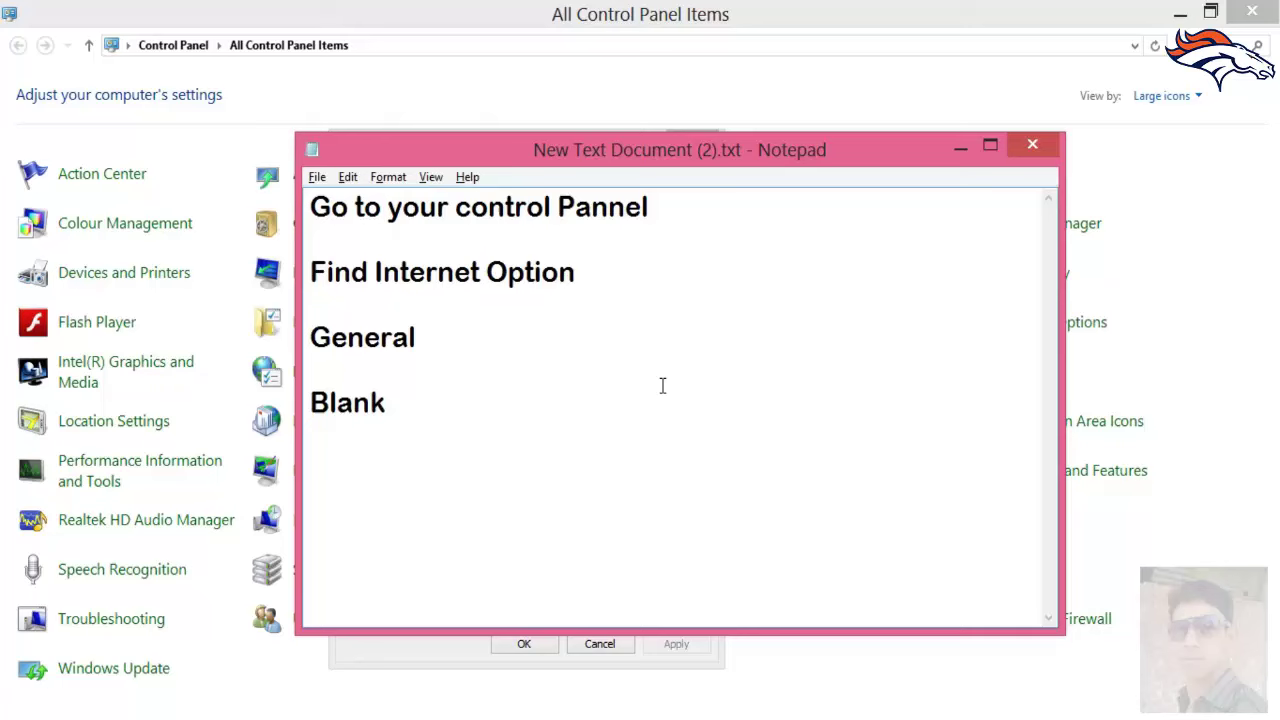
Show the Security settings in Internet Properties, and add the line "Then go to security" to the Notepad note after a blank line
click(402, 643)
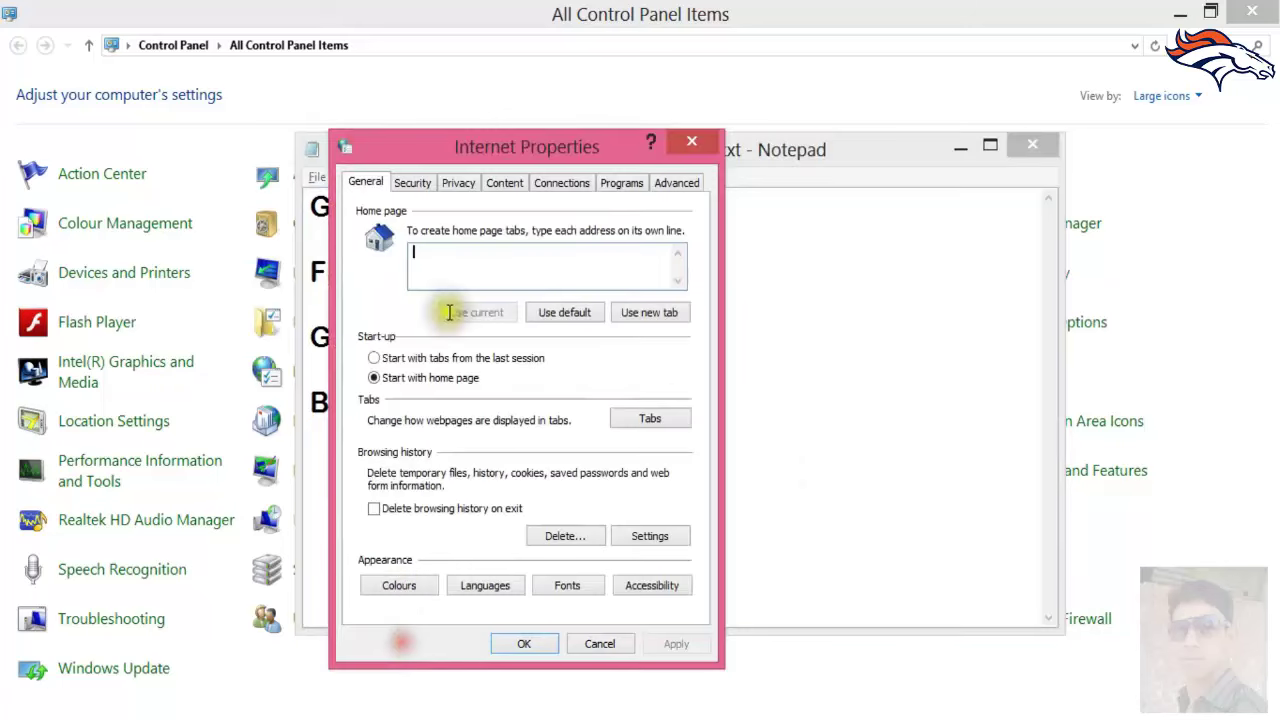
click(414, 184)
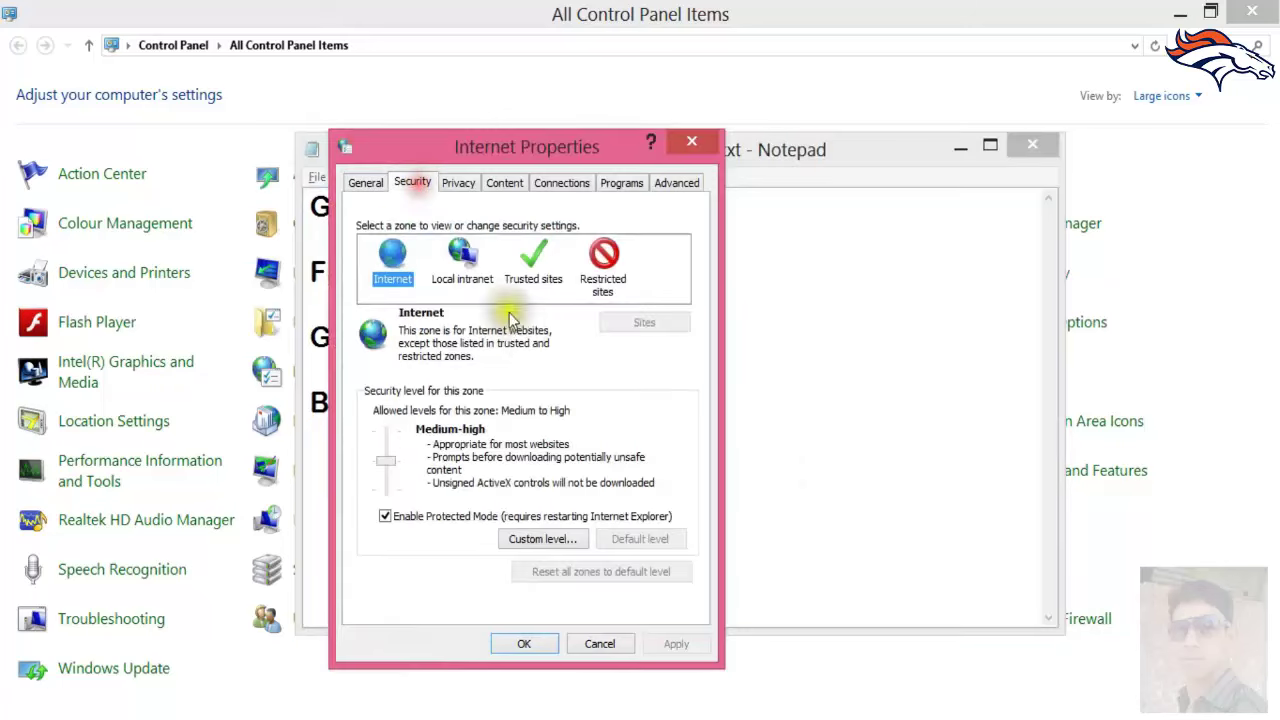
click(803, 346)
click(582, 458)
key(Return)
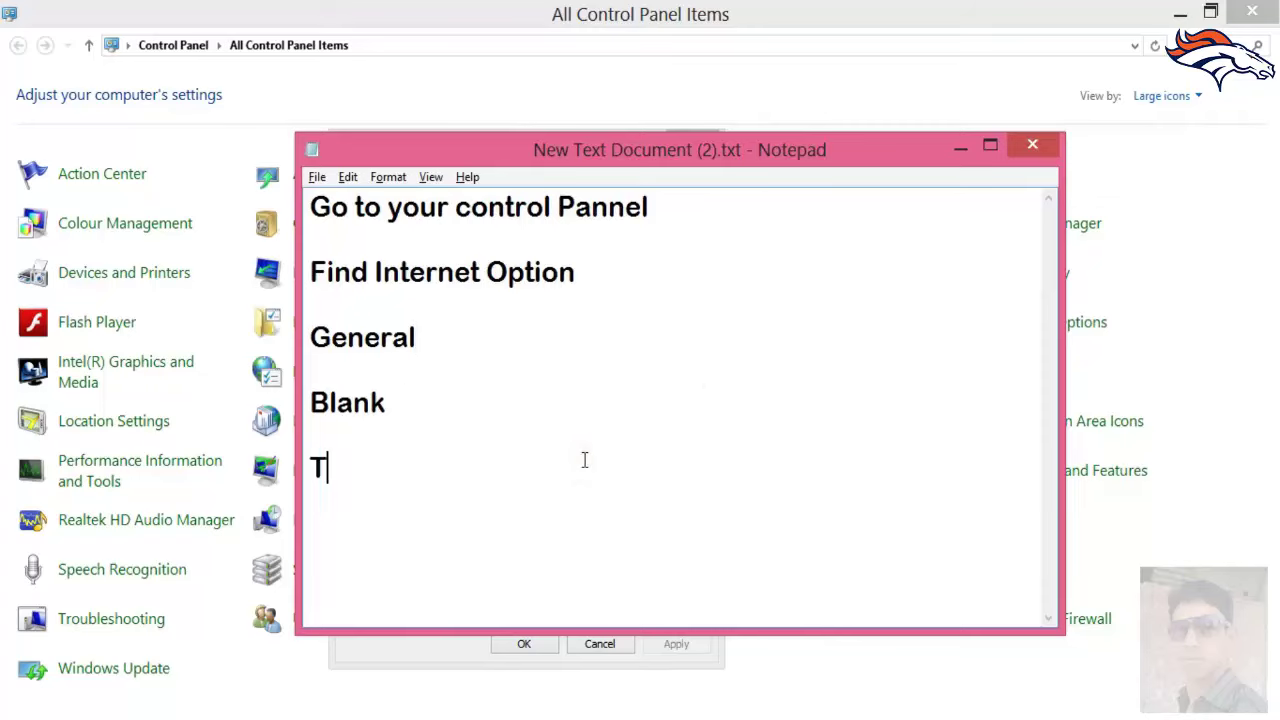
text(Then got)
text( to)
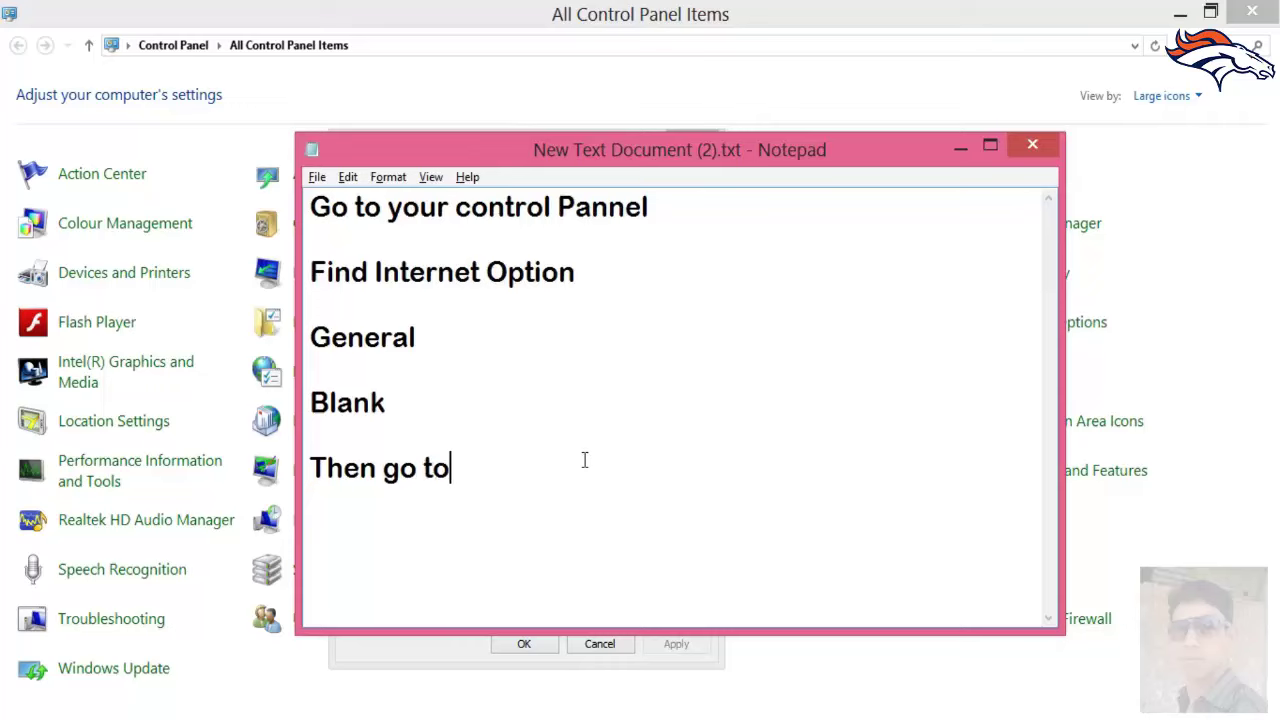
text( securi)
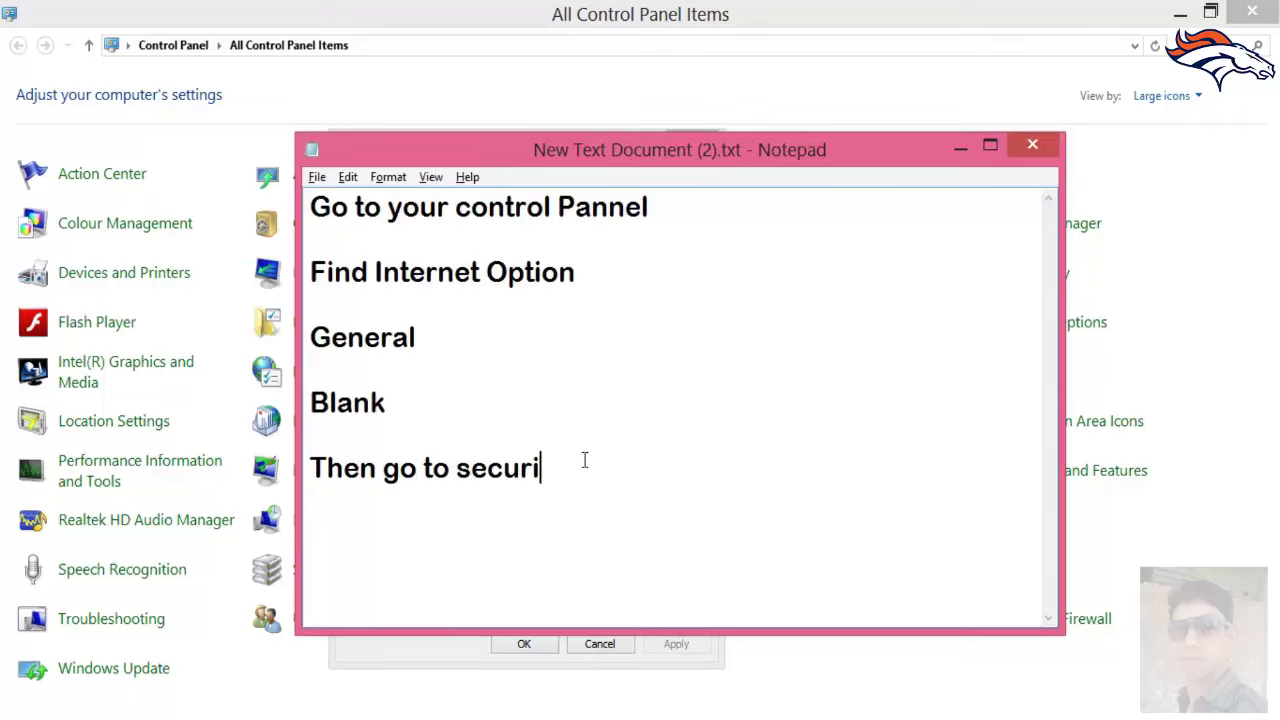
text(ty)
Switch back to Internet Properties and open the site list of the Restricted sites zone
key(alt+Tab)
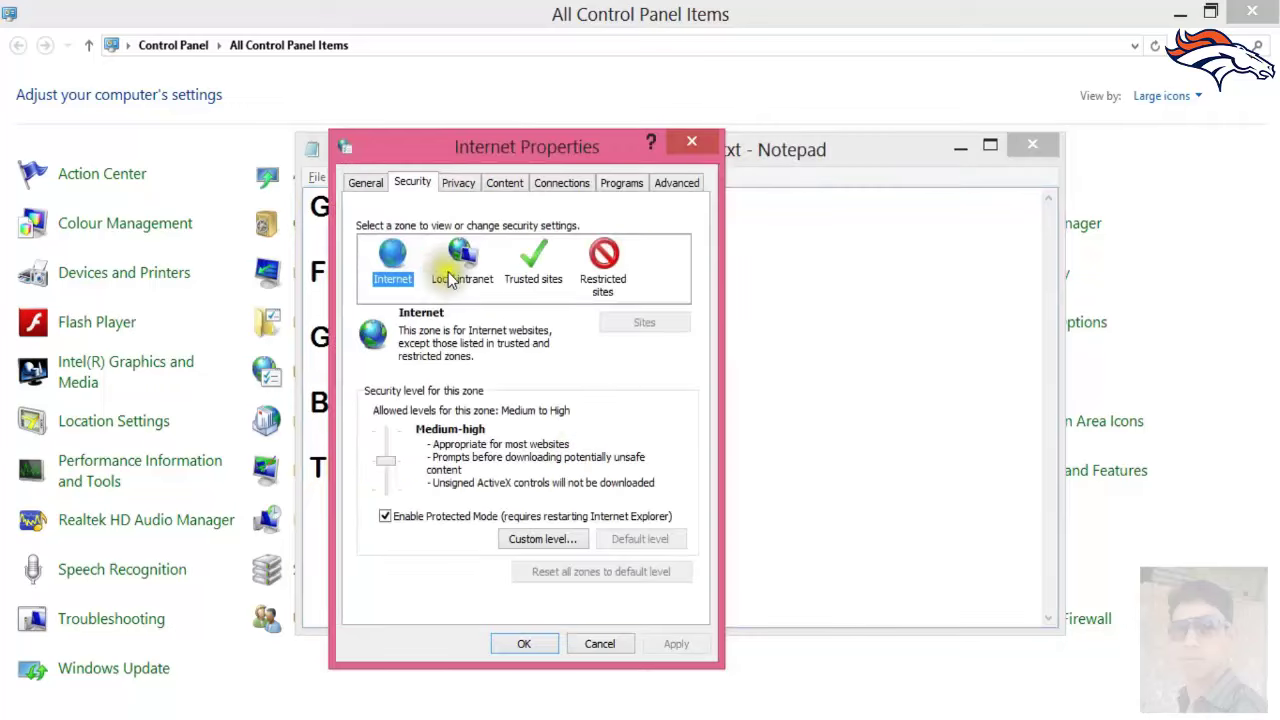
click(612, 258)
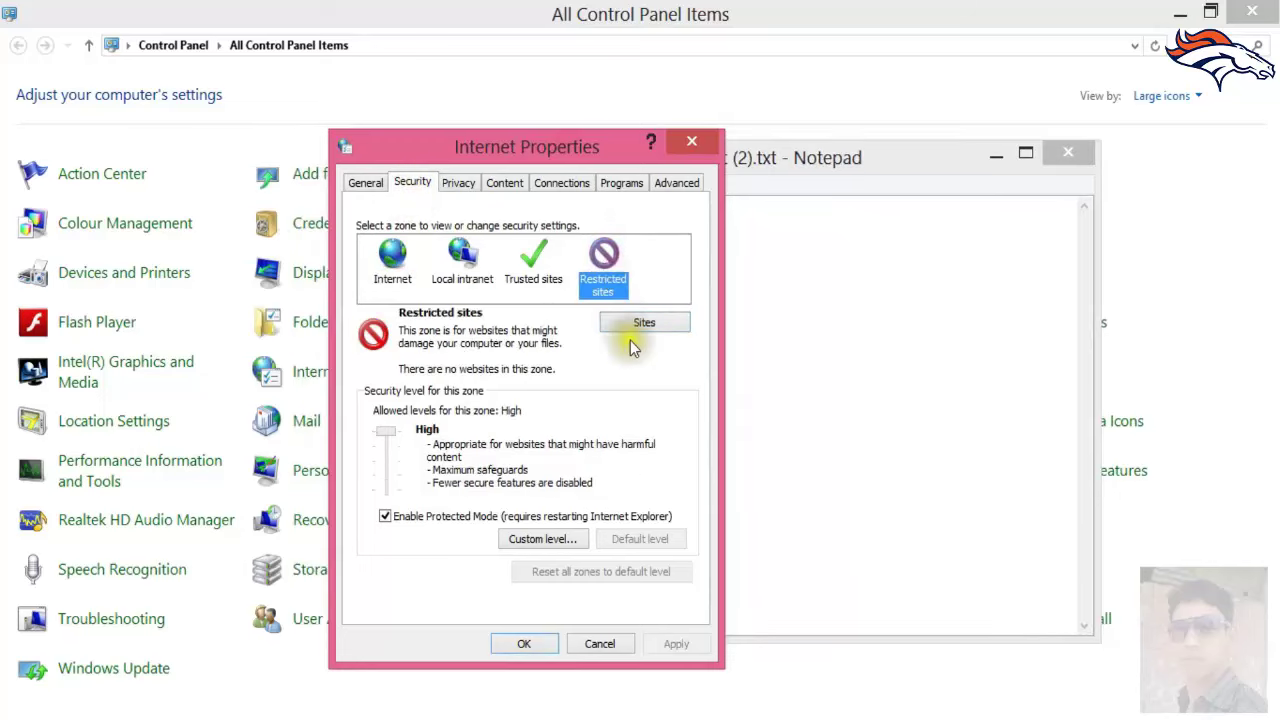
click(622, 327)
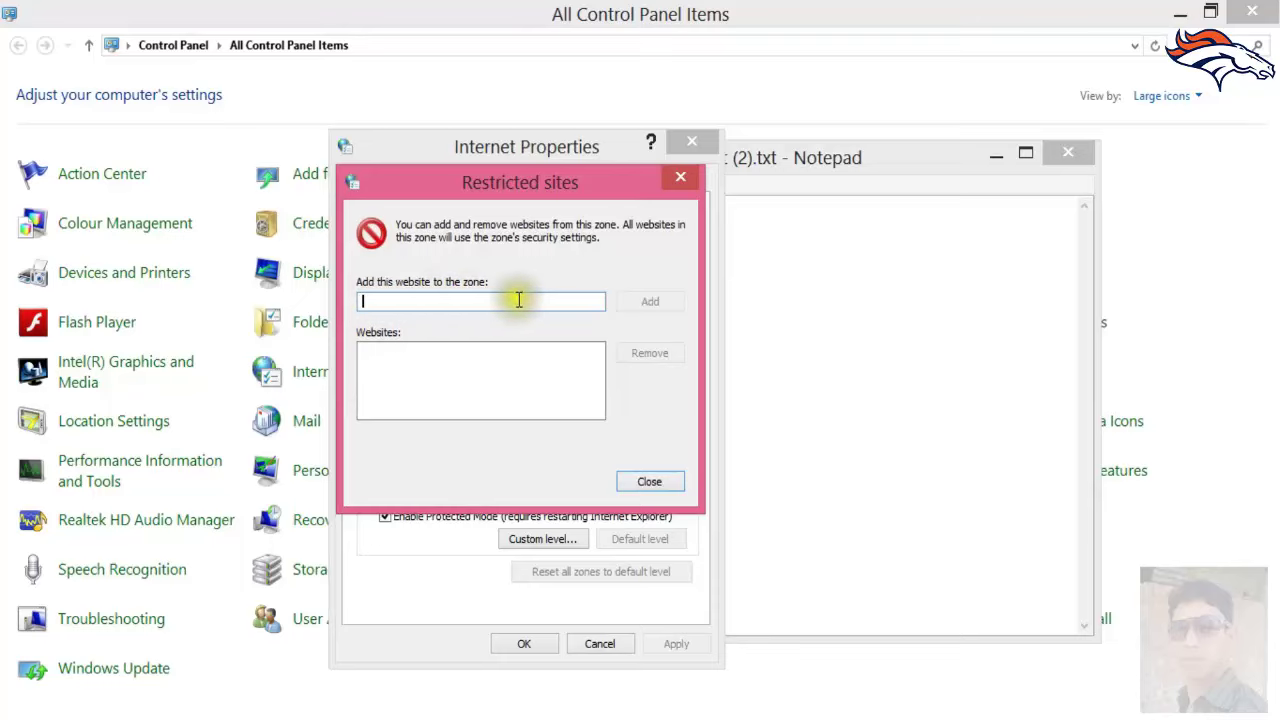
click(782, 180)
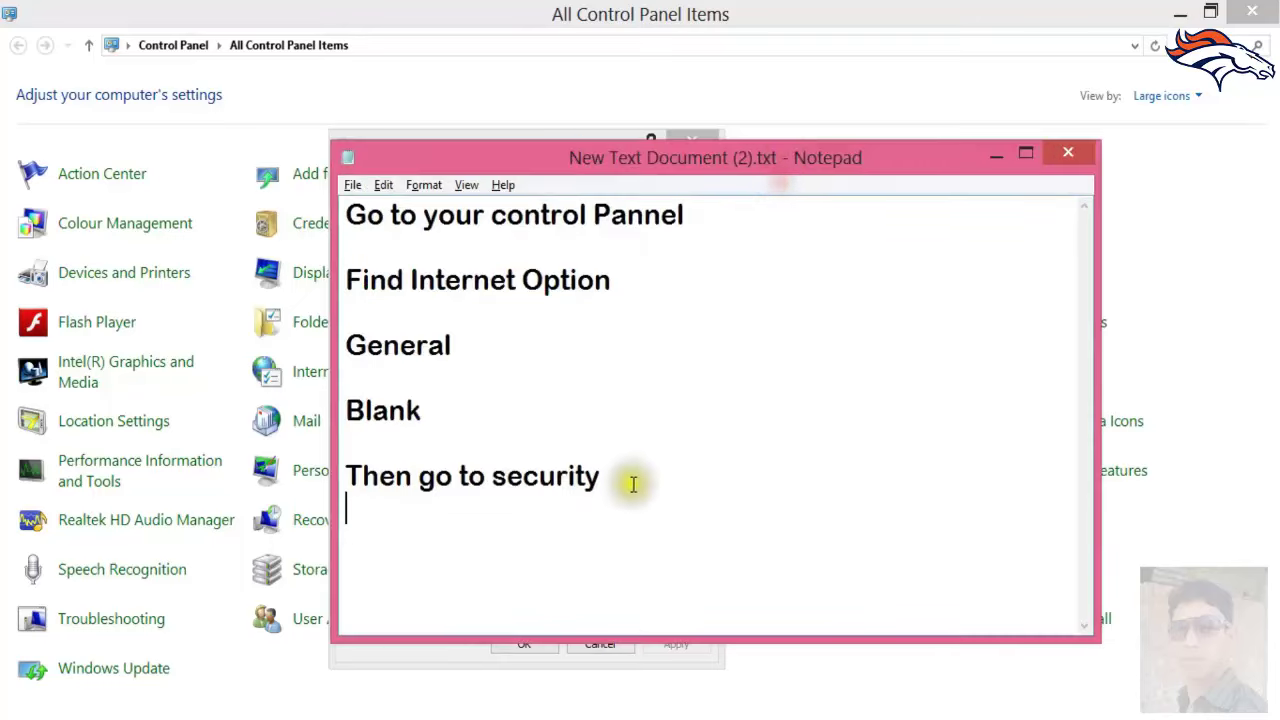
text(ty)
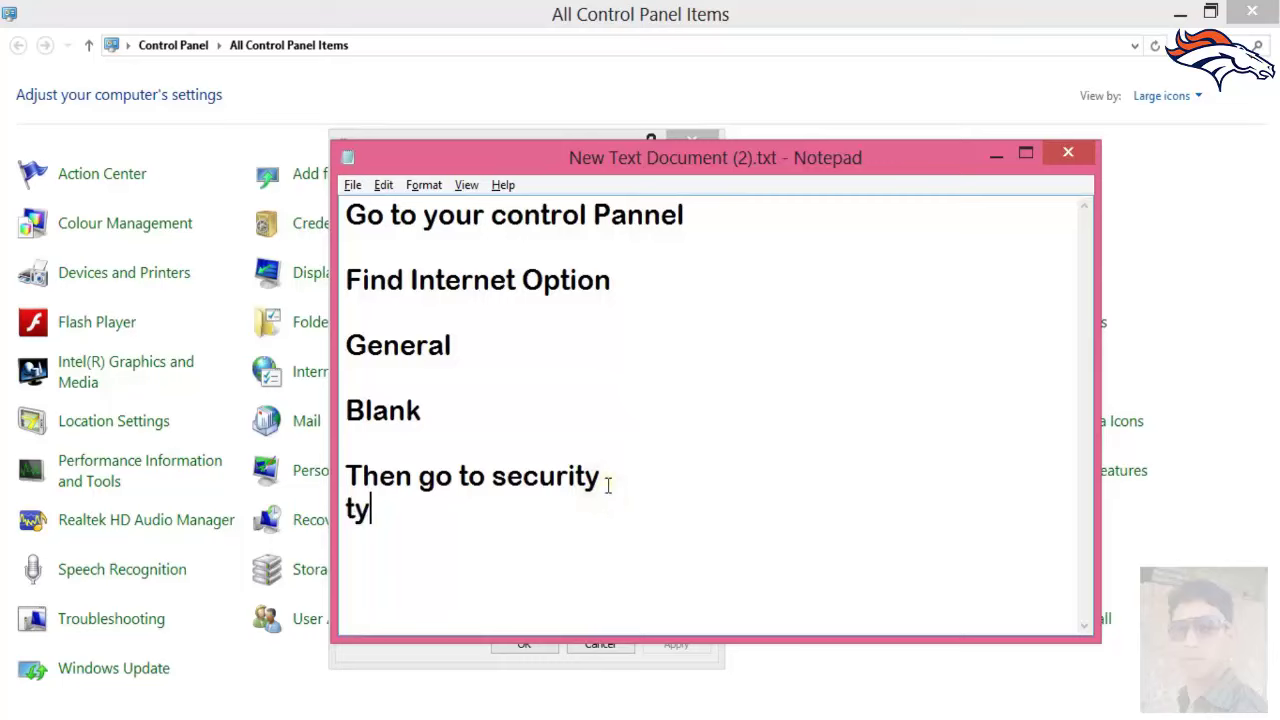
text(pe)
key(Return)
text(http://player.kmpmedia.net)
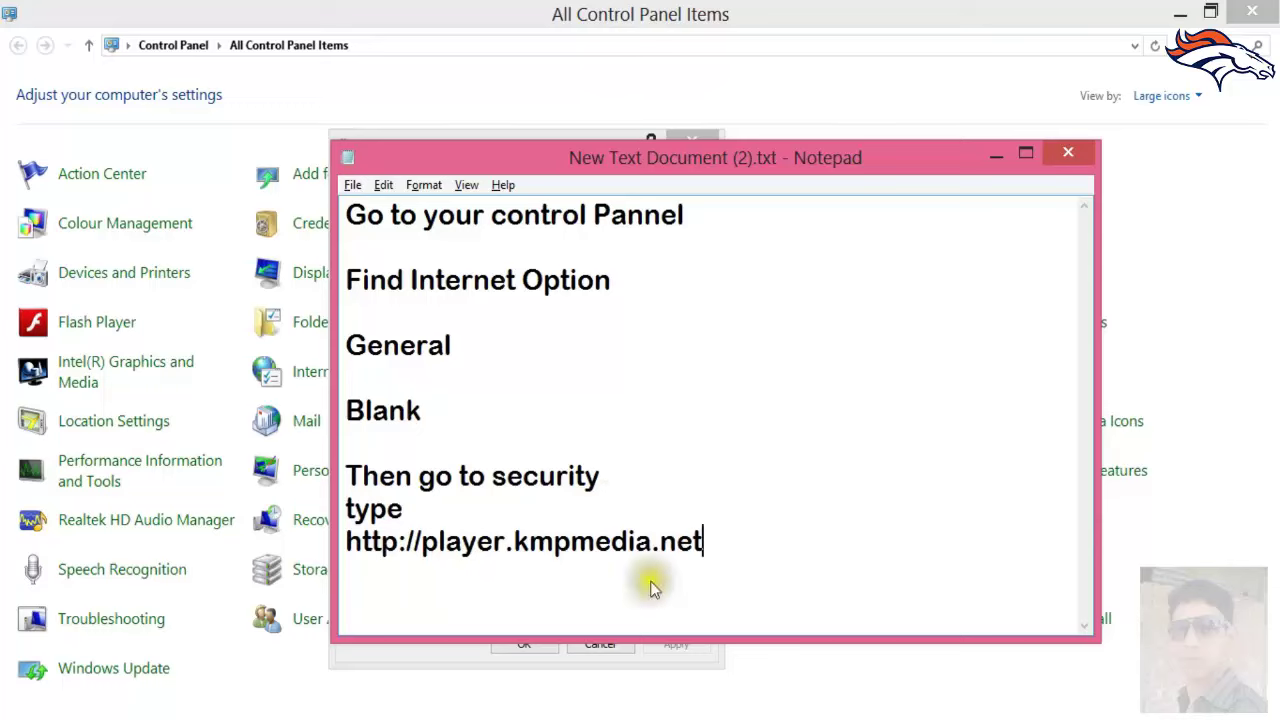
key(shift+Home)
key(ctrl+c)
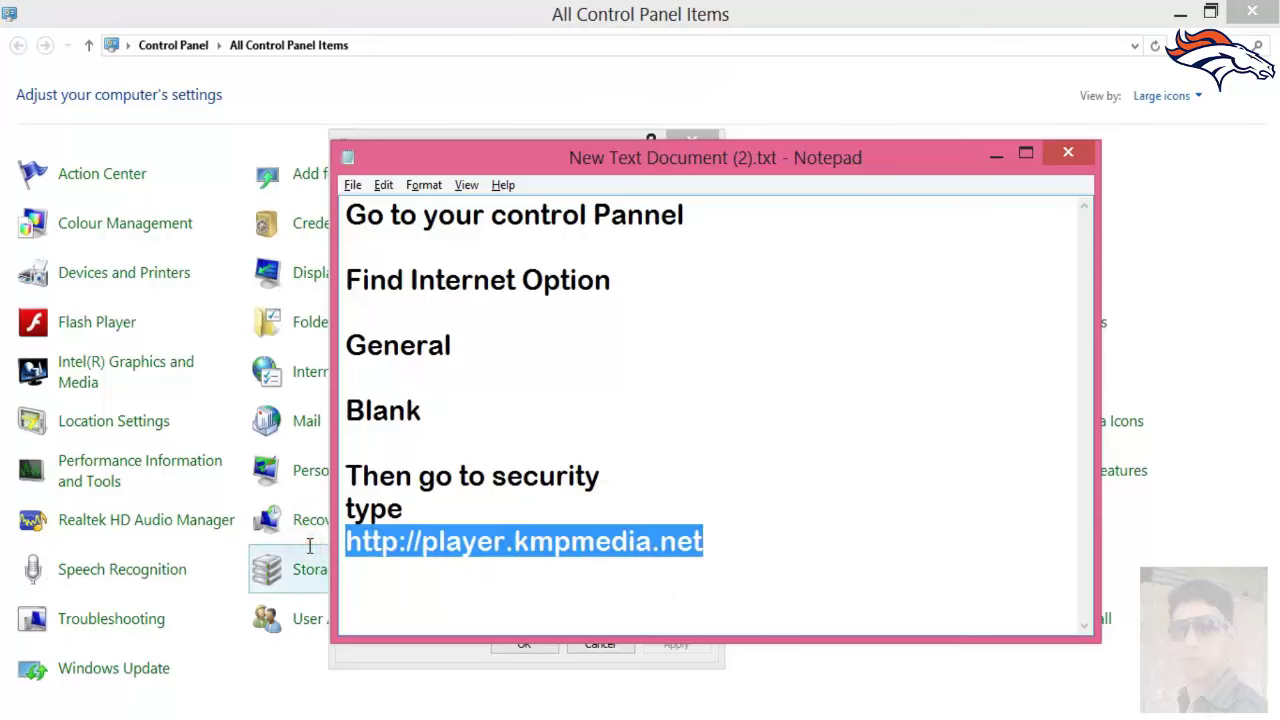
click(556, 139)
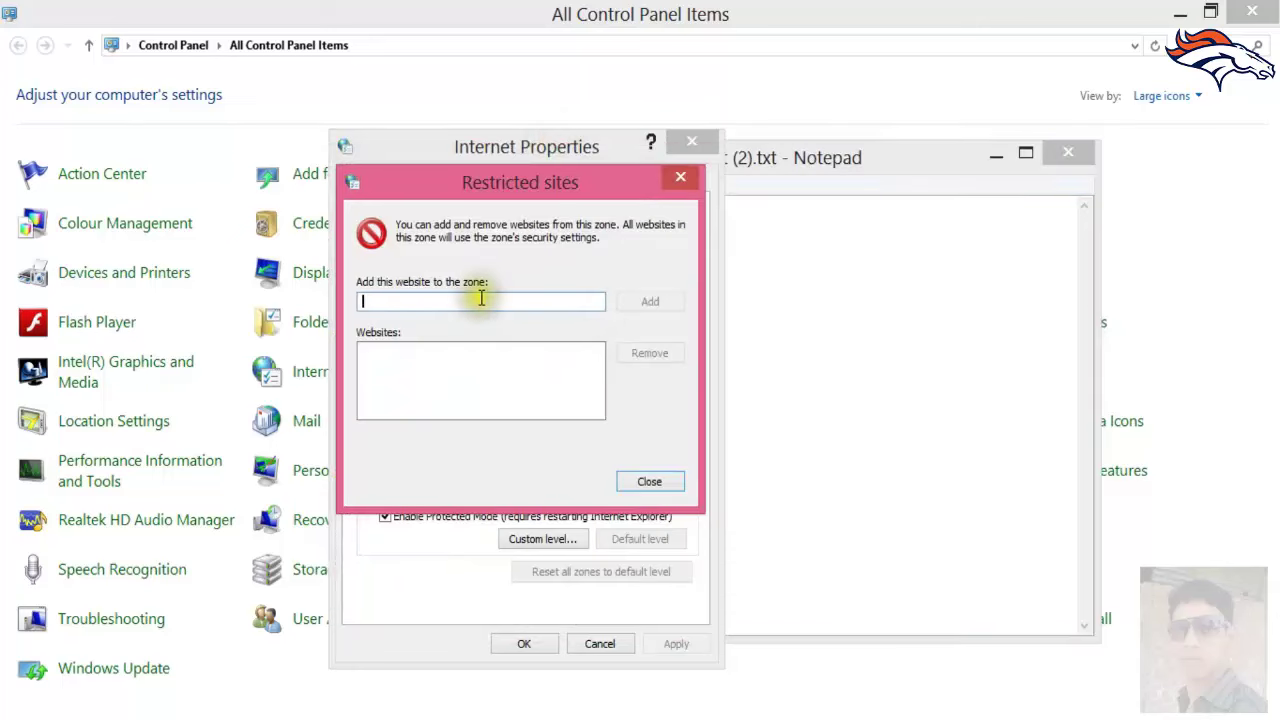
key(ctrl+v)
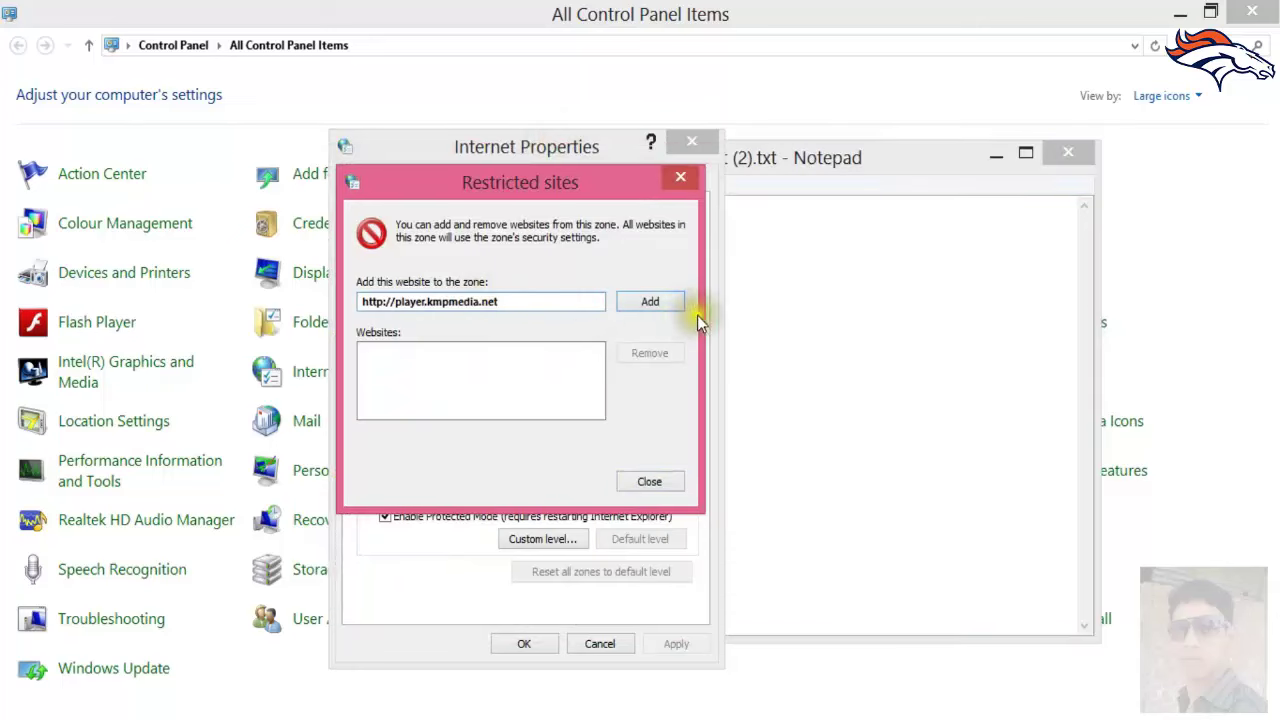
click(638, 304)
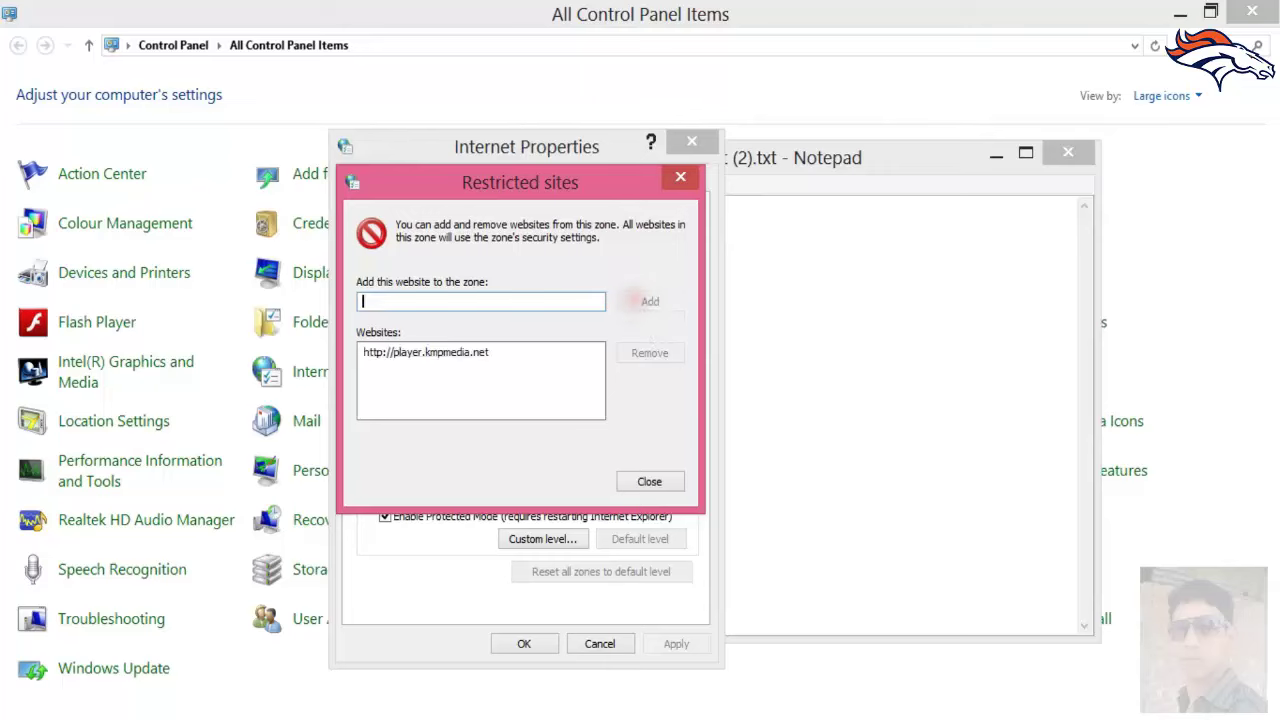
click(648, 482)
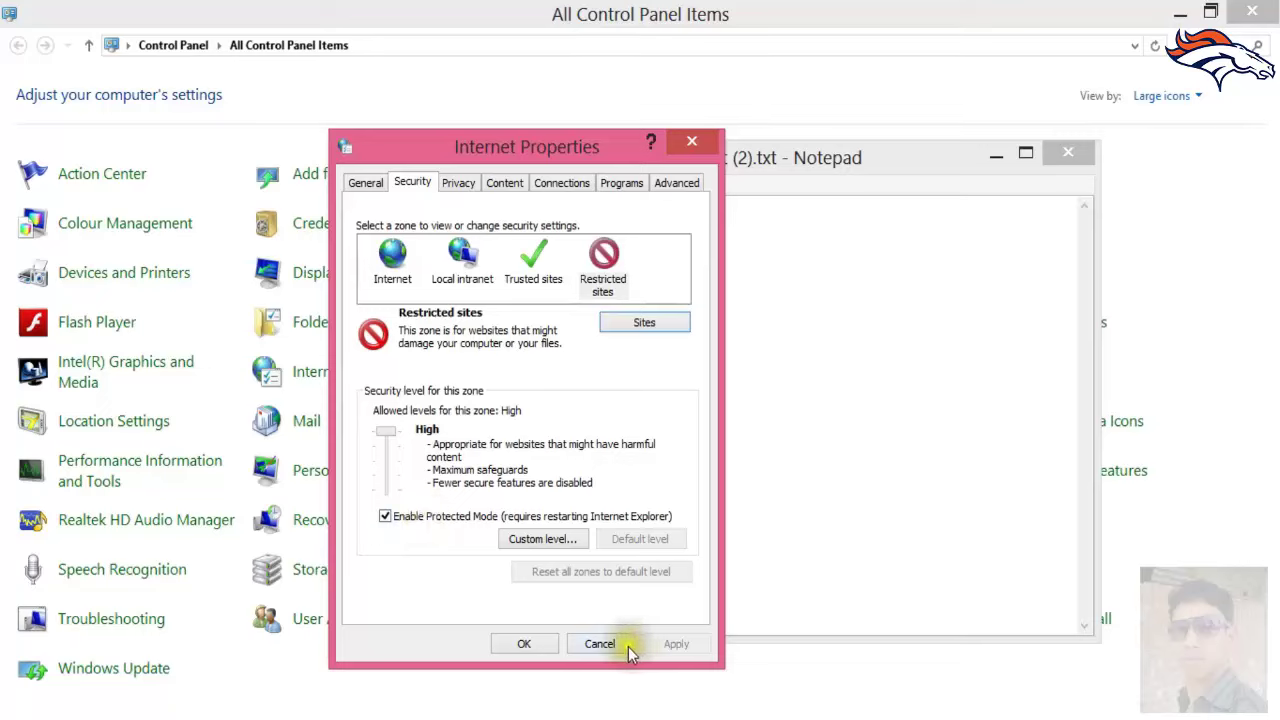
click(524, 644)
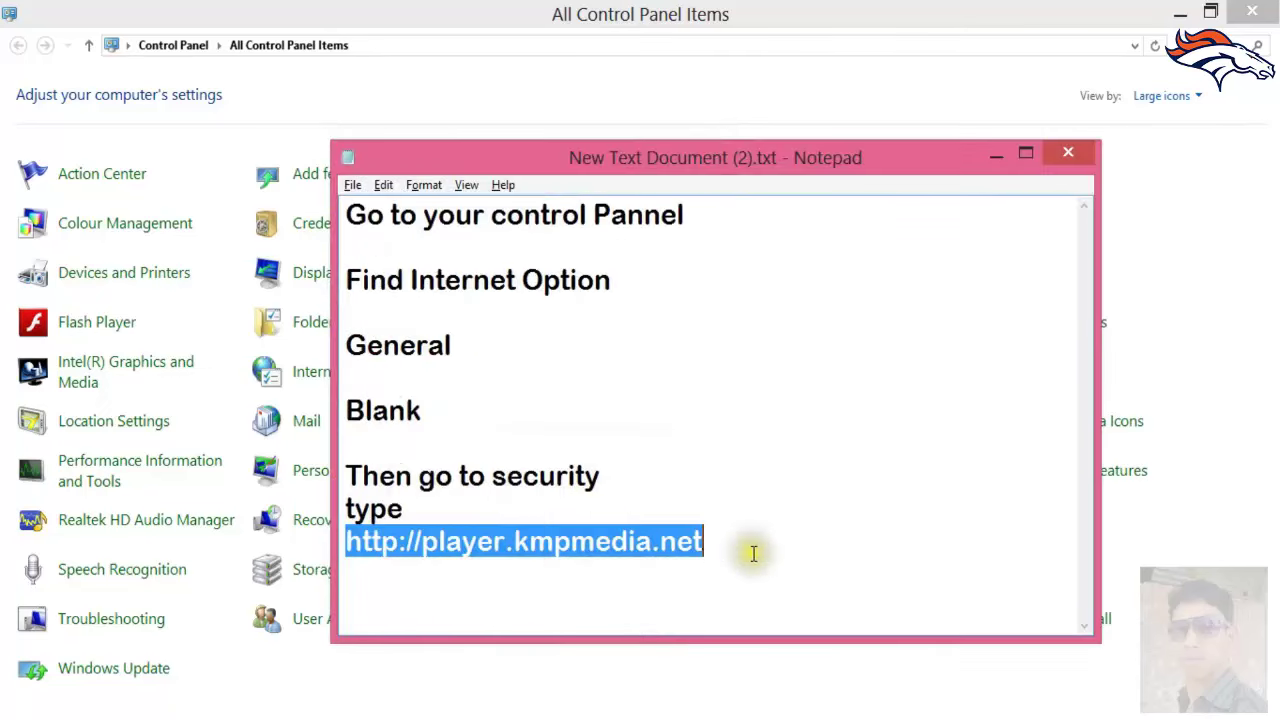
Add "Ok" to the Notepad note two blank lines below the web address, and "Now i see" after another blank line
click(753, 553)
key(Return)
key(Return)
key(Return)
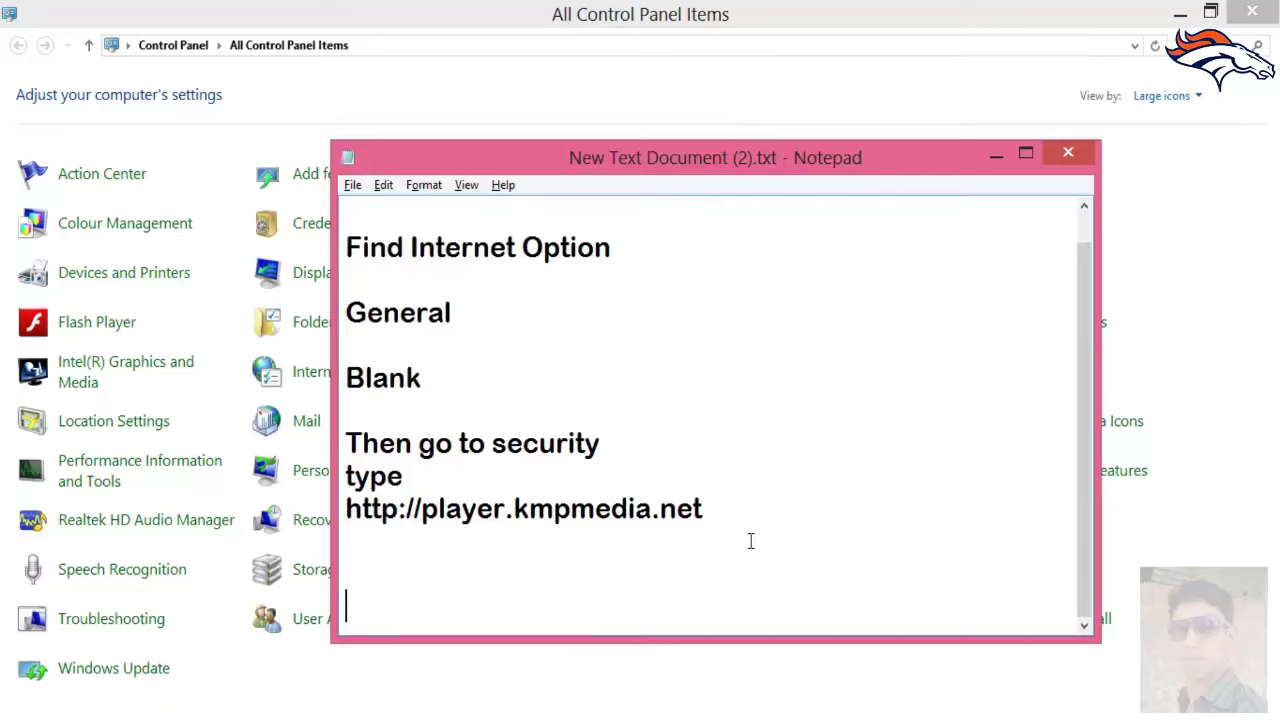
text(O)
key(Return)
key(Return)
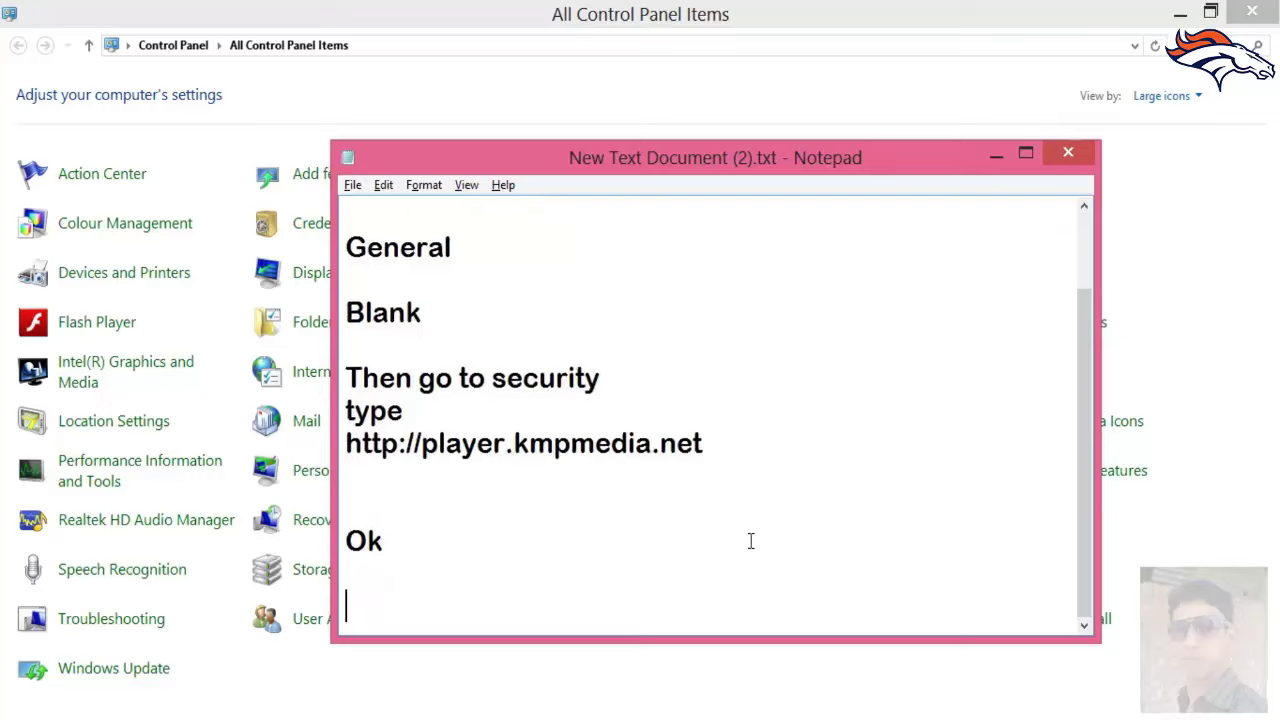
text(O)
key(BackSpace)
text(Now i see)
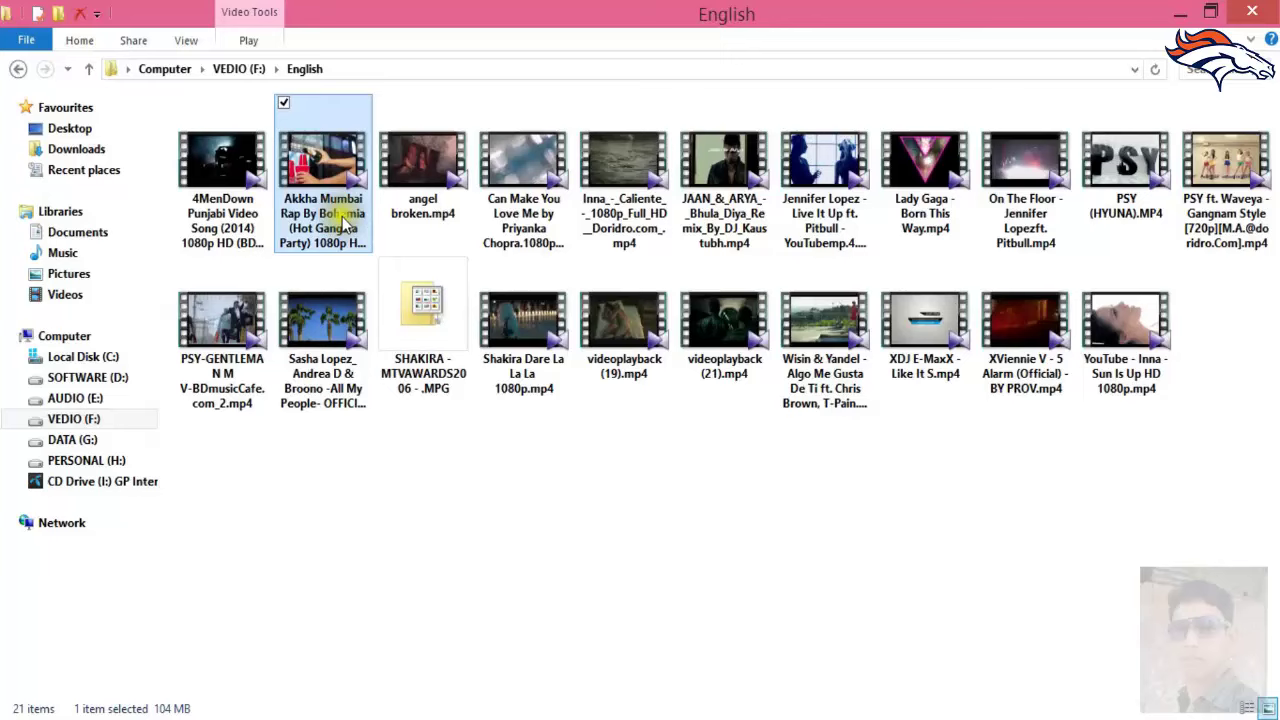
Play the "Akkha Mumbai Rap" video from the English folder in KMPlayer to check for advertisements, and close the player
right_click(338, 207)
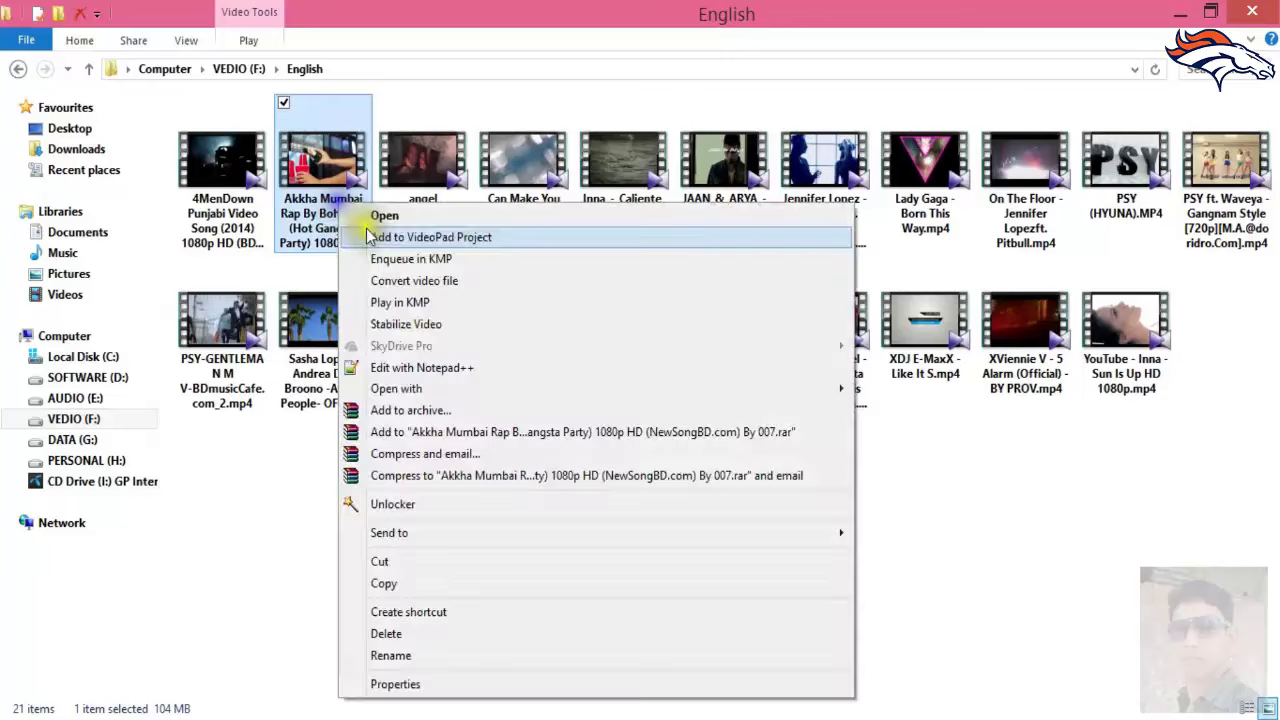
click(383, 215)
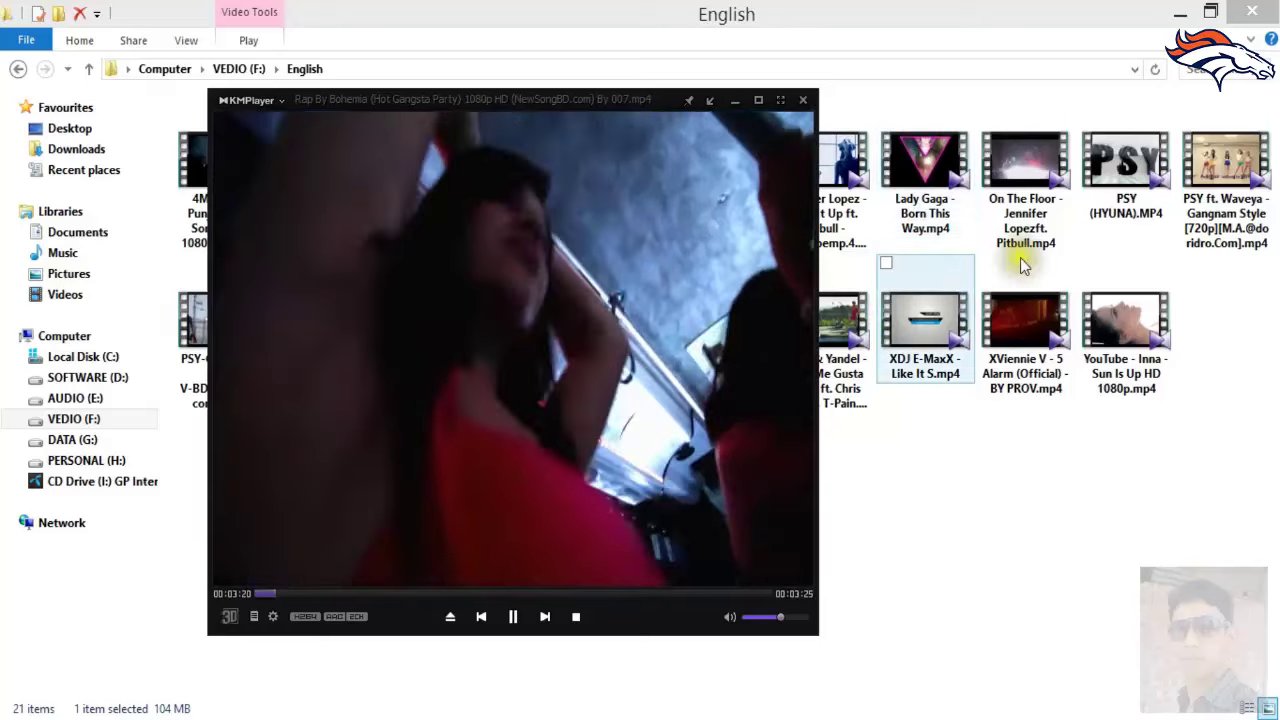
click(803, 100)
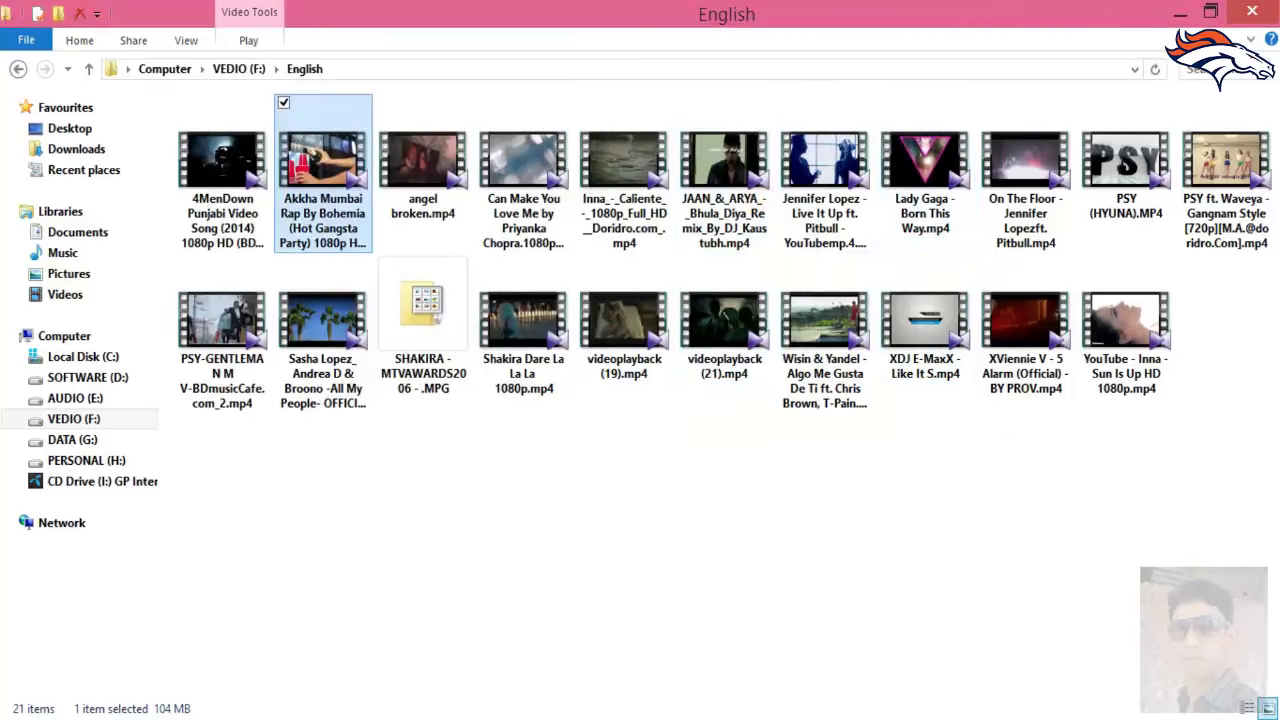
Return to the Notepad note and add "Remove add" and "Thank you" separated by blank lines, with "Friends" directly below
click(627, 700)
key(Return)
key(Return)
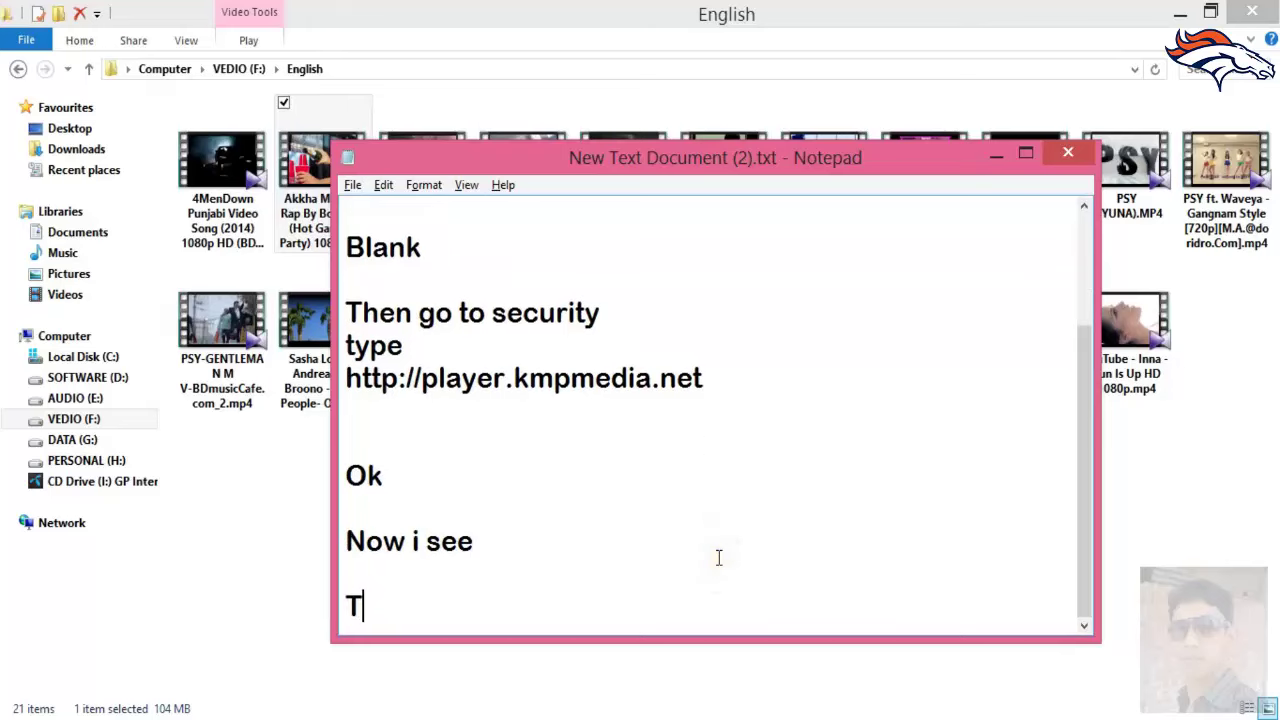
text(e add)
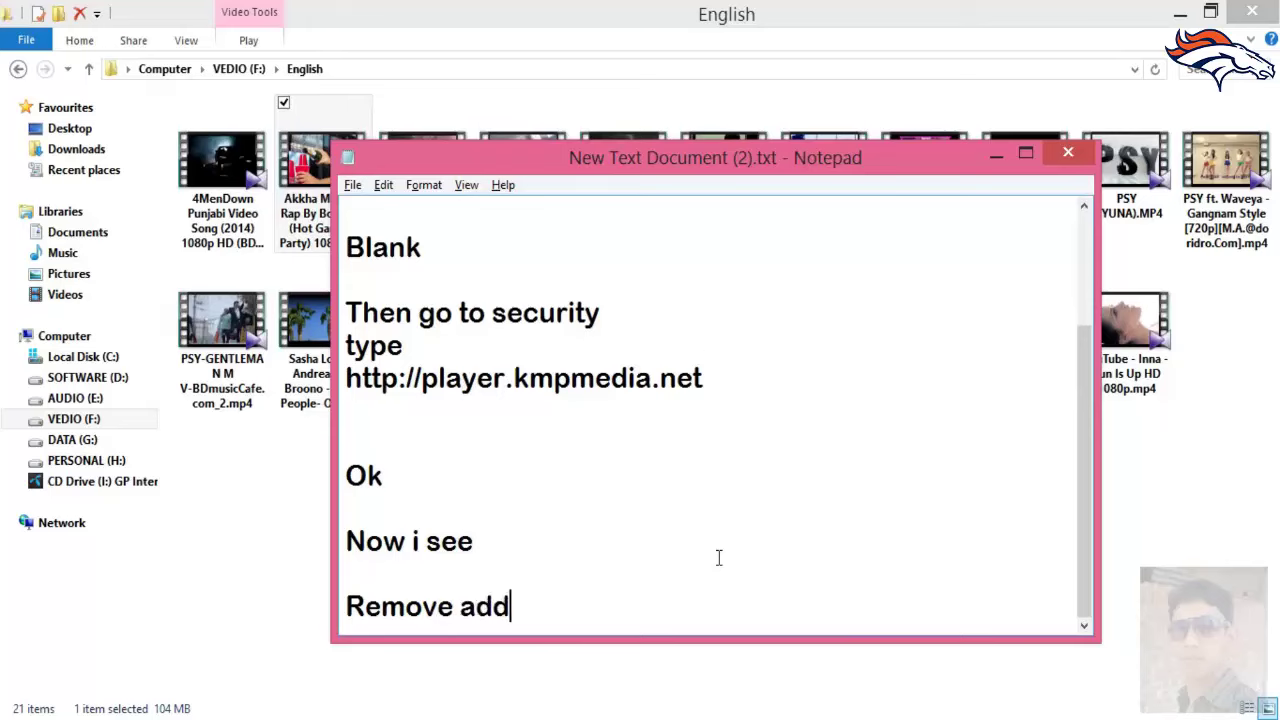
key(Return)
key(Return)
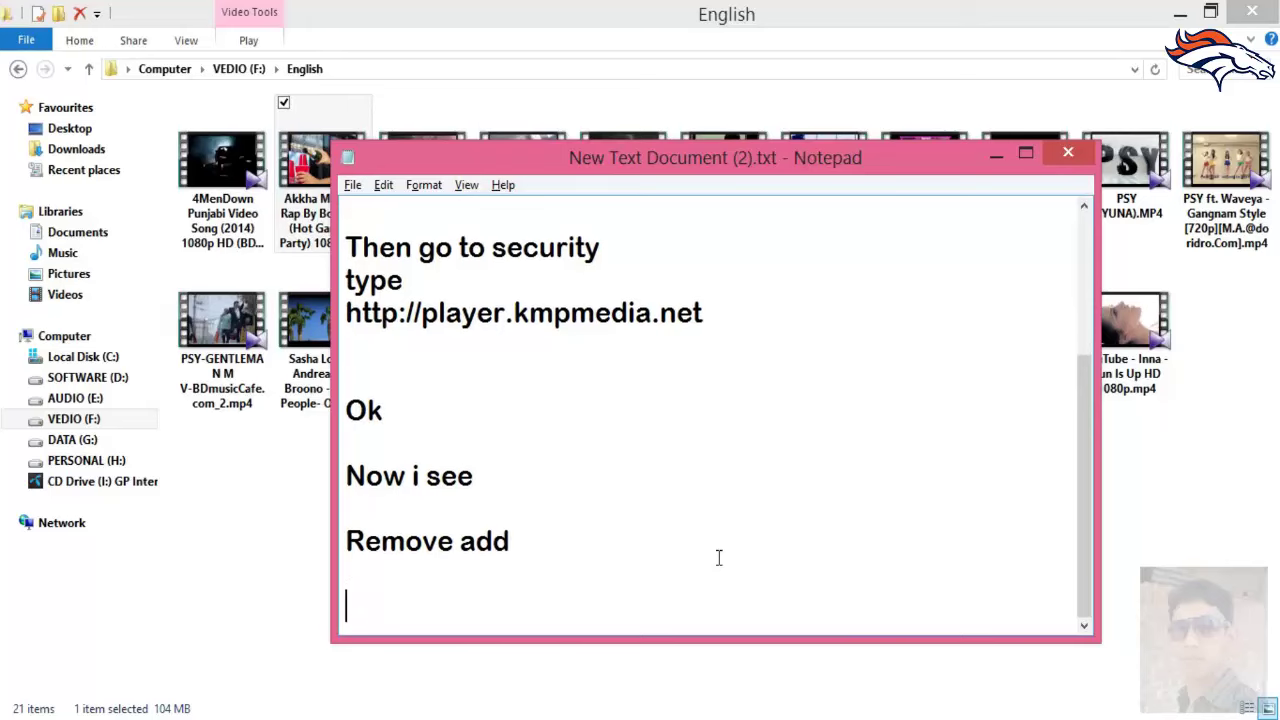
text(Thank you)
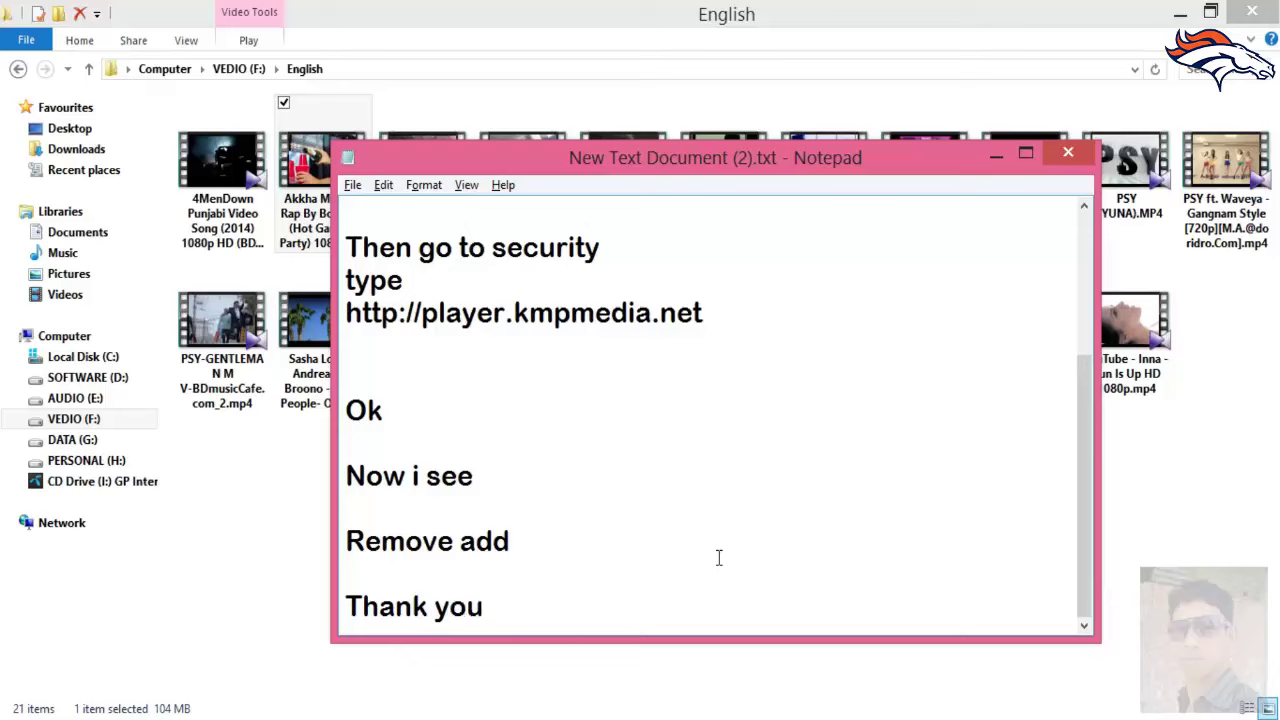
key(Return)
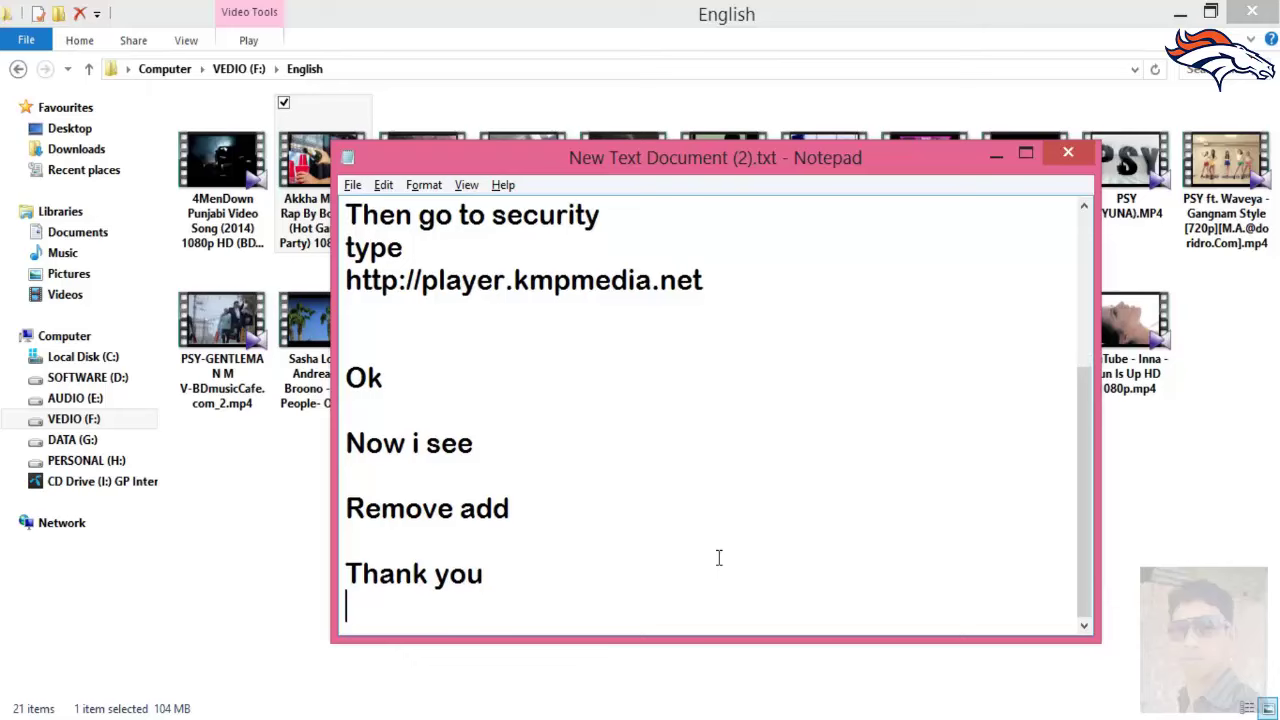
text(Friends)
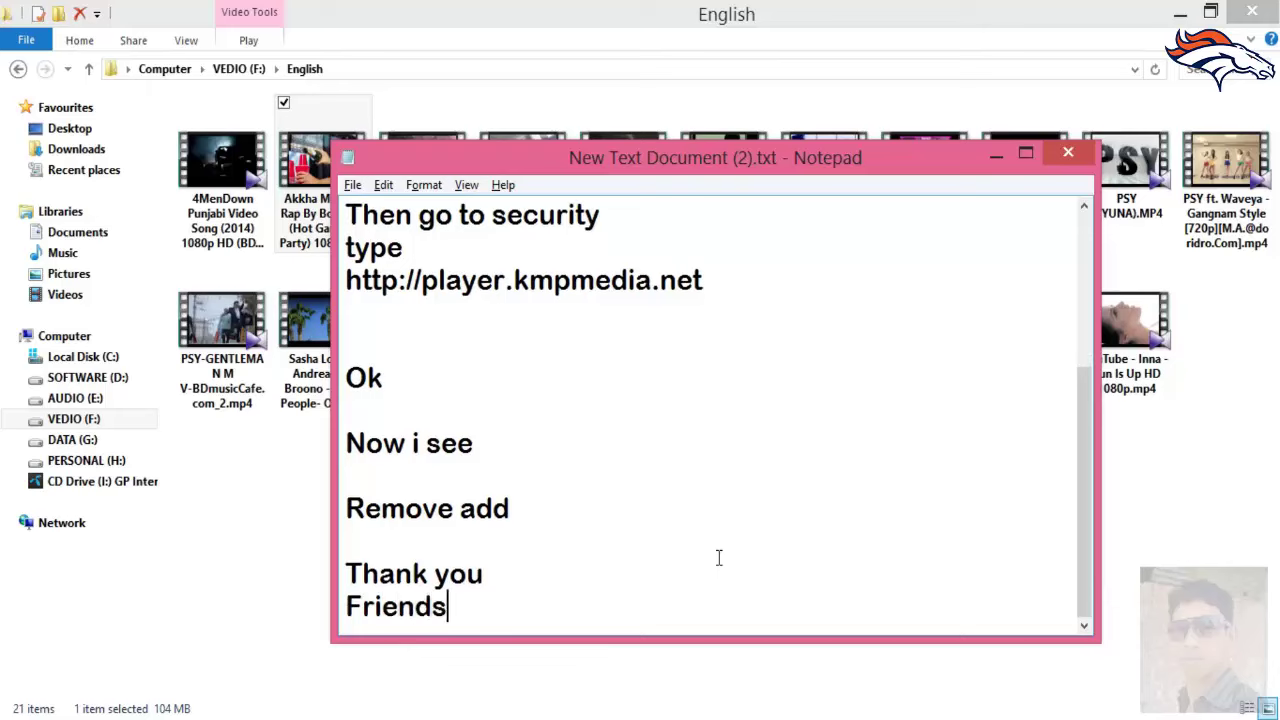